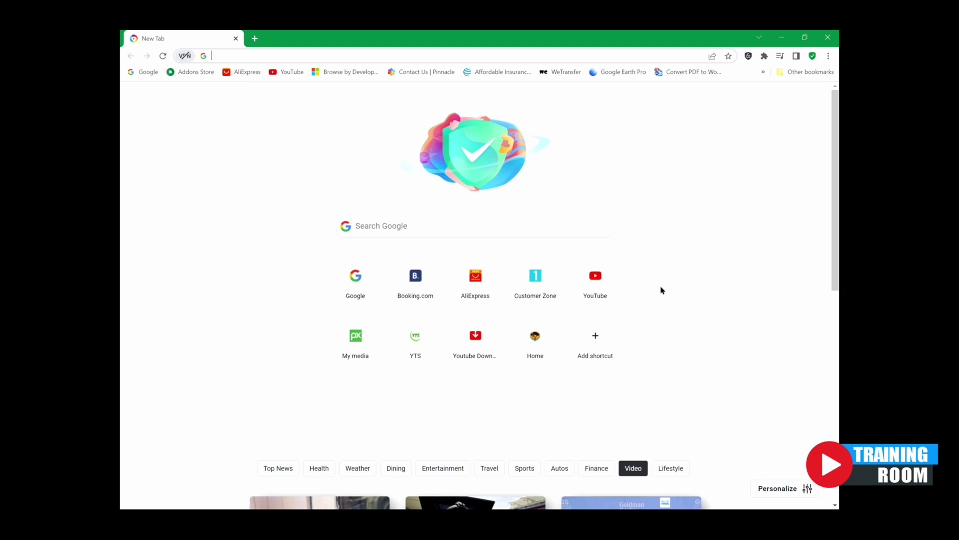
# Step: Open the Customer Zone and go to Domains > Register a New Domain
pyautogui.click(538, 286)
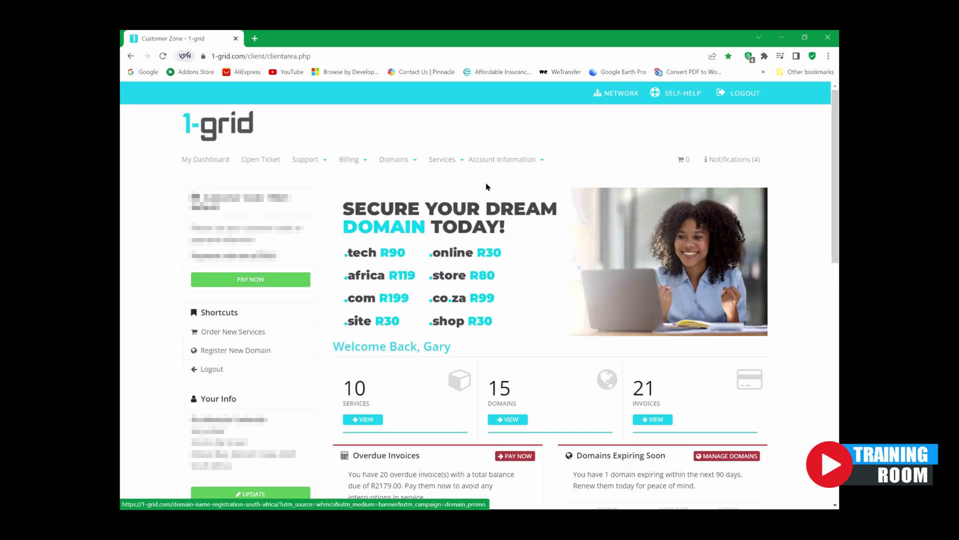
pyautogui.click(441, 161)
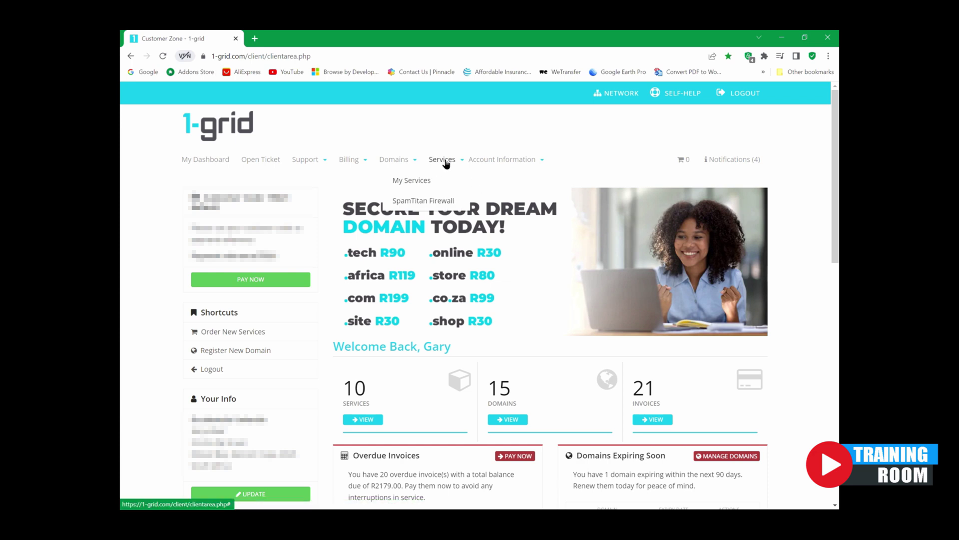
pyautogui.click(393, 161)
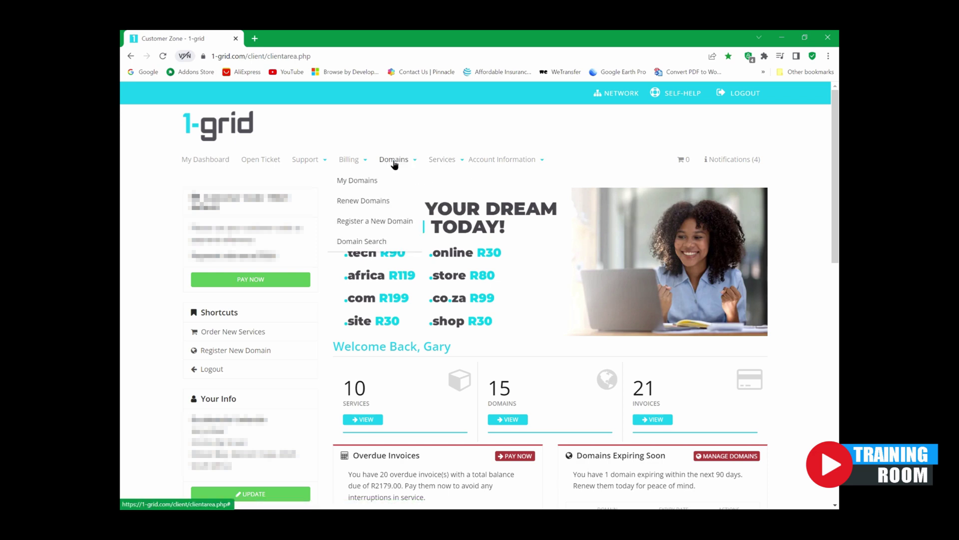
pyautogui.click(398, 225)
# Step: Search voomapromotions.com from the suggestions and dismiss the not-available notice
pyautogui.click(529, 322)
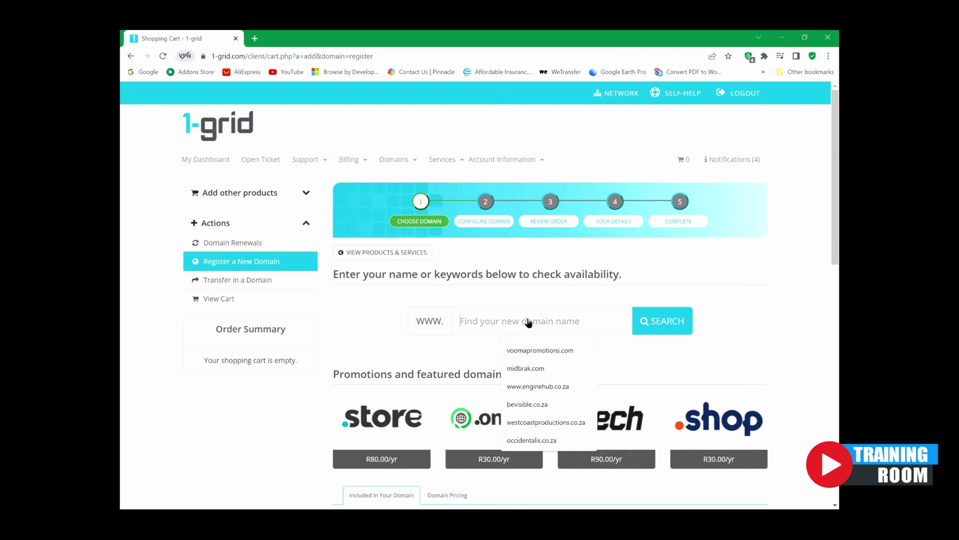
pyautogui.click(539, 352)
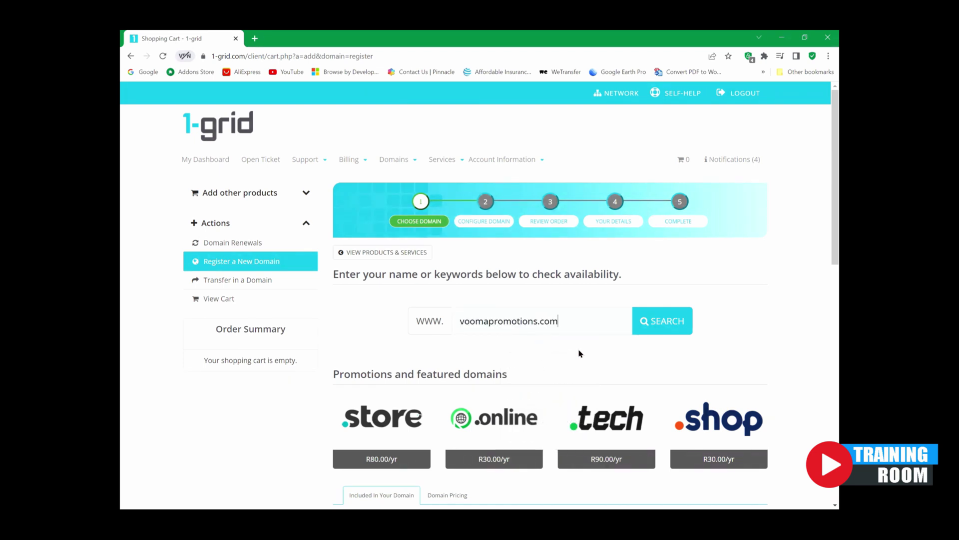
pyautogui.click(665, 313)
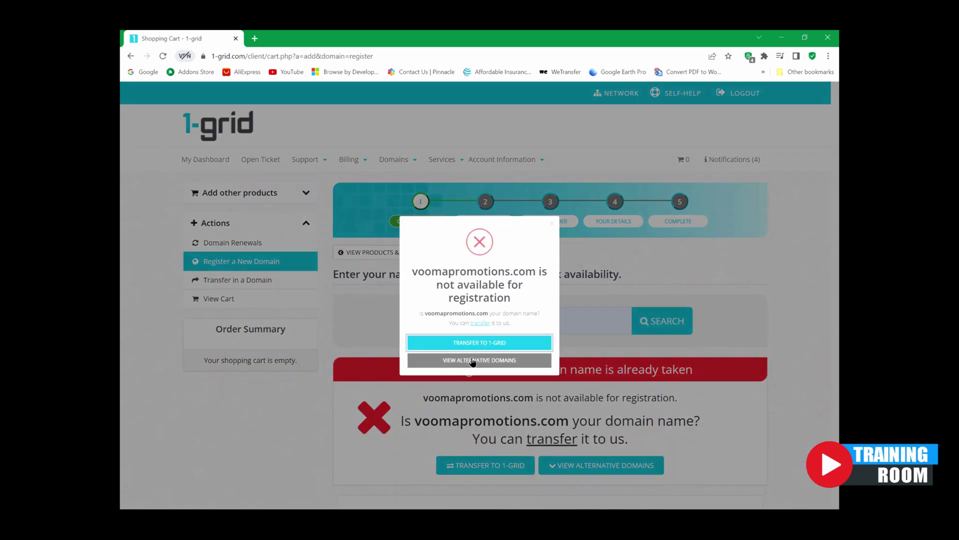
pyautogui.click(551, 224)
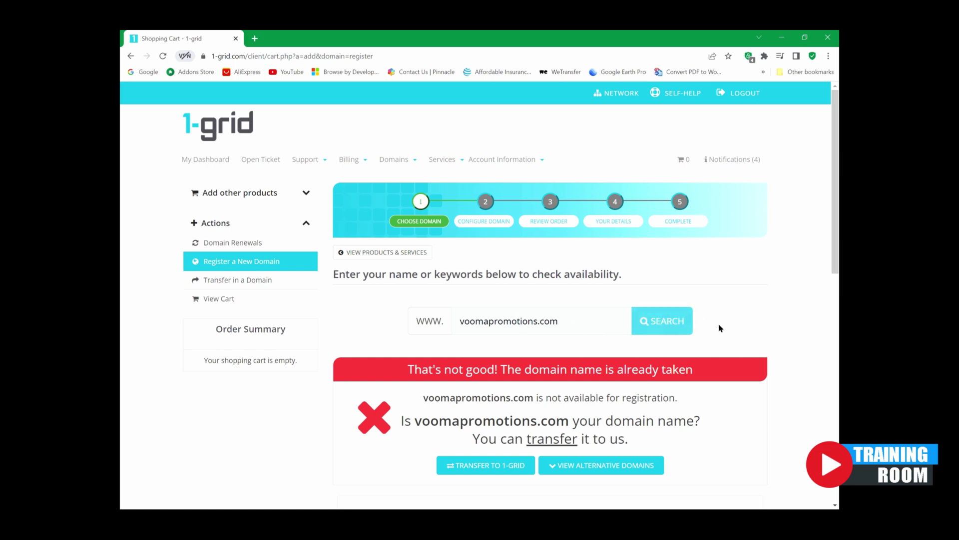
# Step: Add voomapromotions.co.za at R99.00 to the cart and proceed to checkout
pyautogui.scroll(-2, 799, 310)
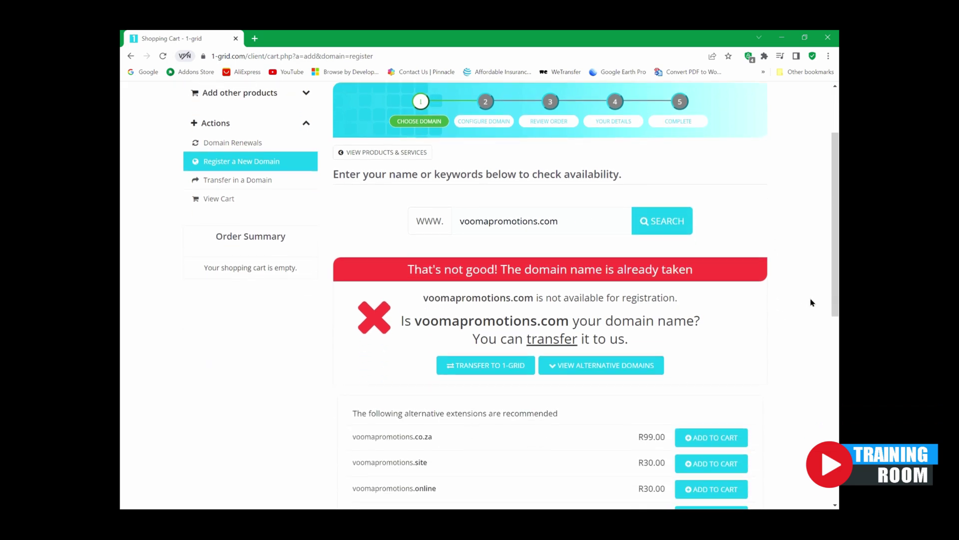
pyautogui.scroll(-3, 811, 303)
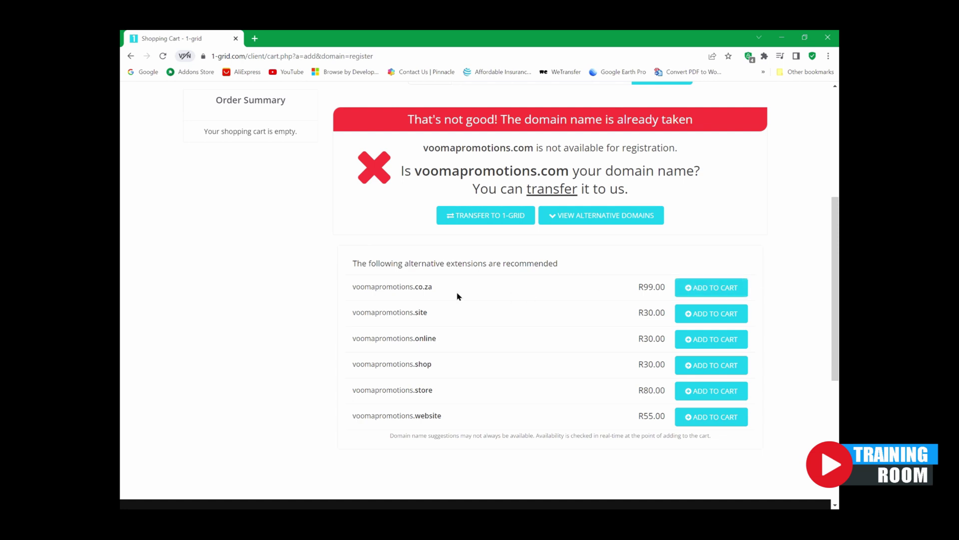
pyautogui.click(710, 294)
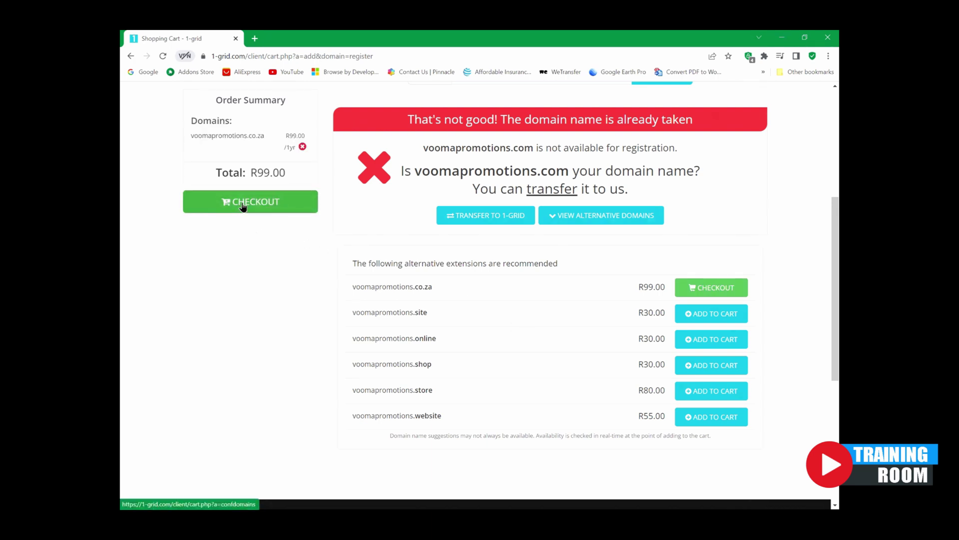
pyautogui.click(244, 204)
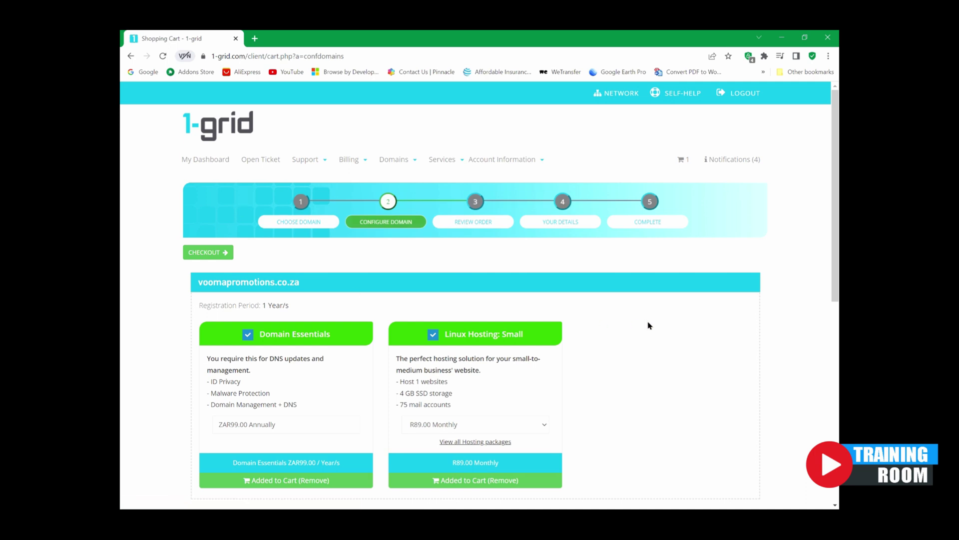
# Step: Check the default nameservers for voomapromotions.co.za and continue to the order review
pyautogui.scroll(-2, 649, 325)
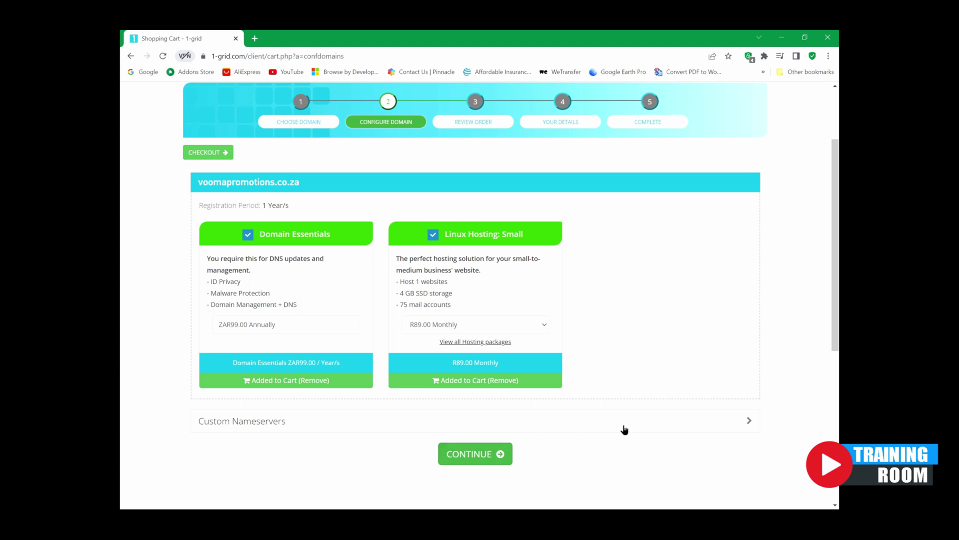
pyautogui.click(717, 422)
pyautogui.scroll(-3, 540, 447)
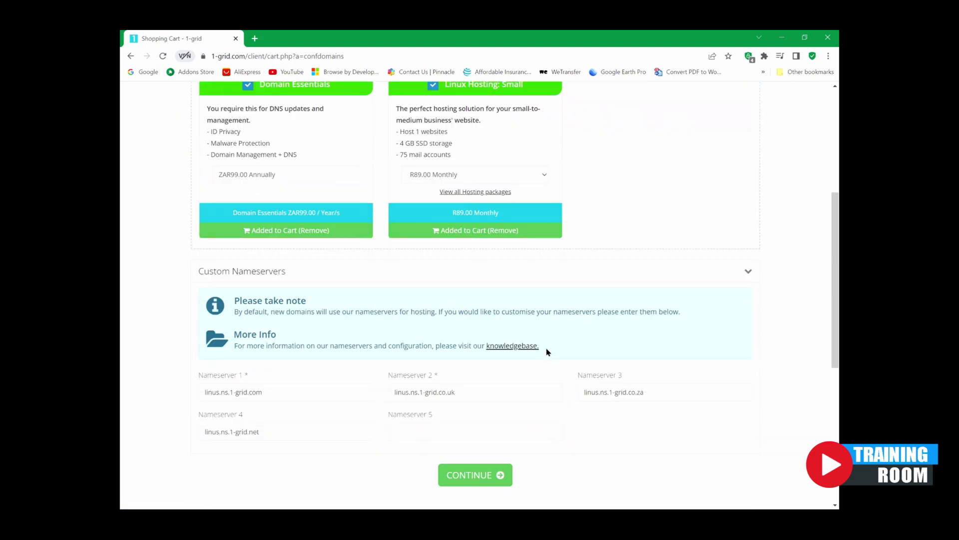
pyautogui.click(748, 271)
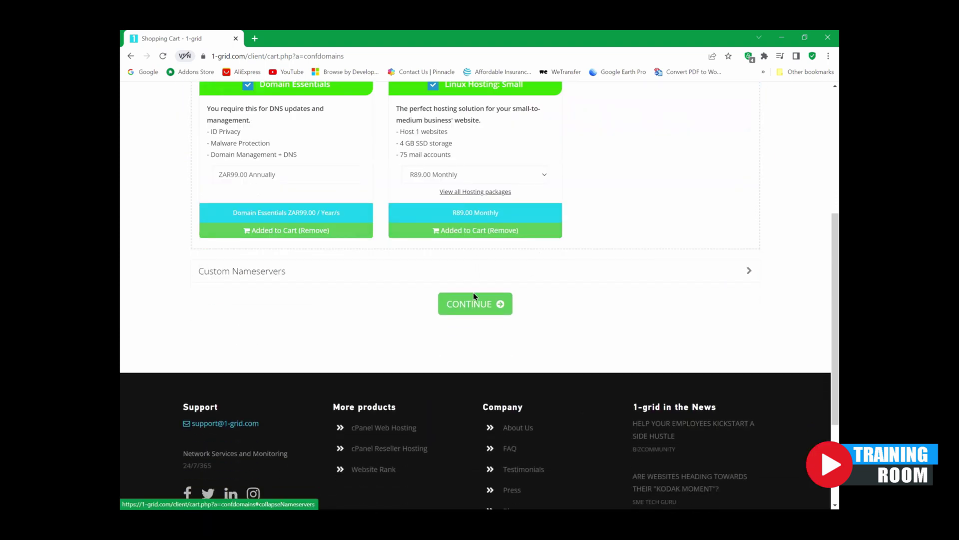
pyautogui.click(467, 304)
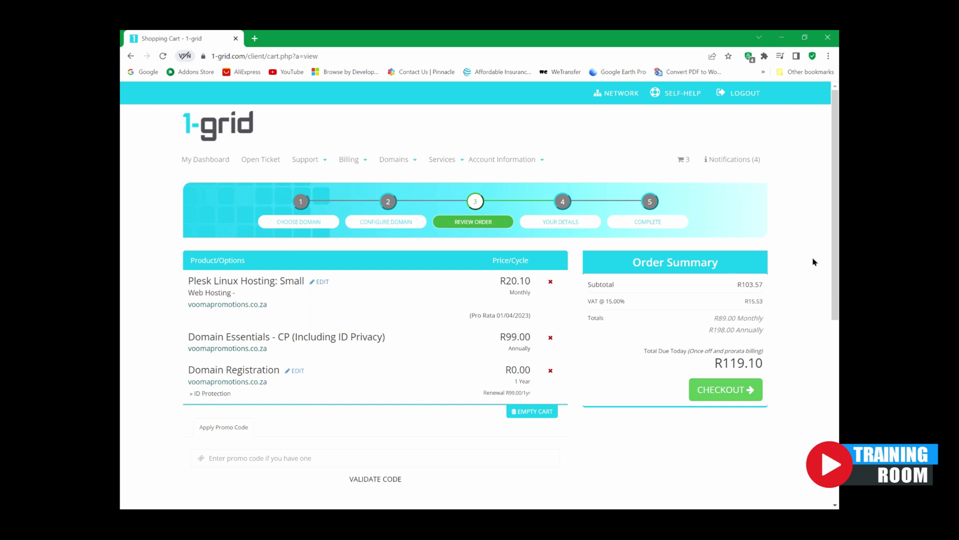
# Step: Scroll through the order review totalling R119.10 due today
pyautogui.scroll(-1, 812, 265)
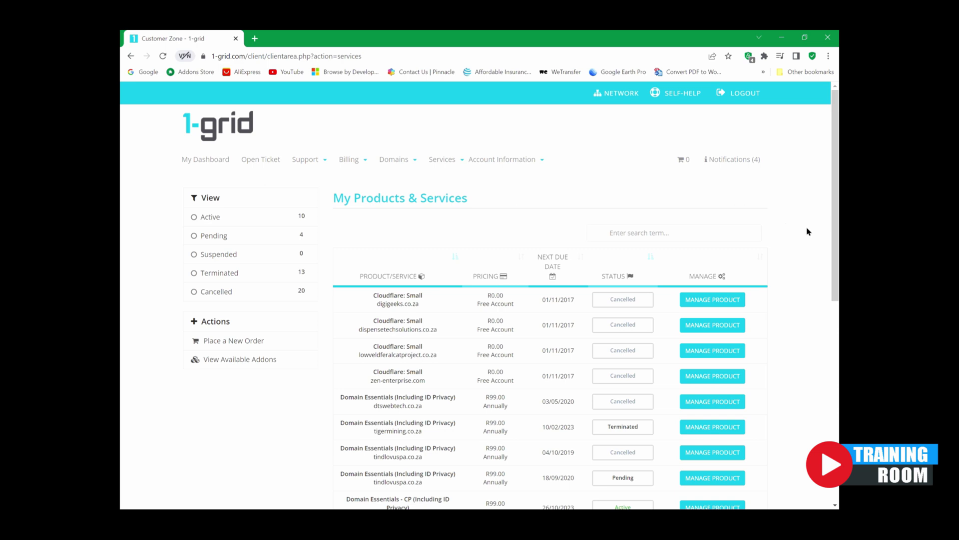
# Step: Open the Linux Hosting: Medium 2.0 product from page 4 of the services table
pyautogui.scroll(-5, 814, 268)
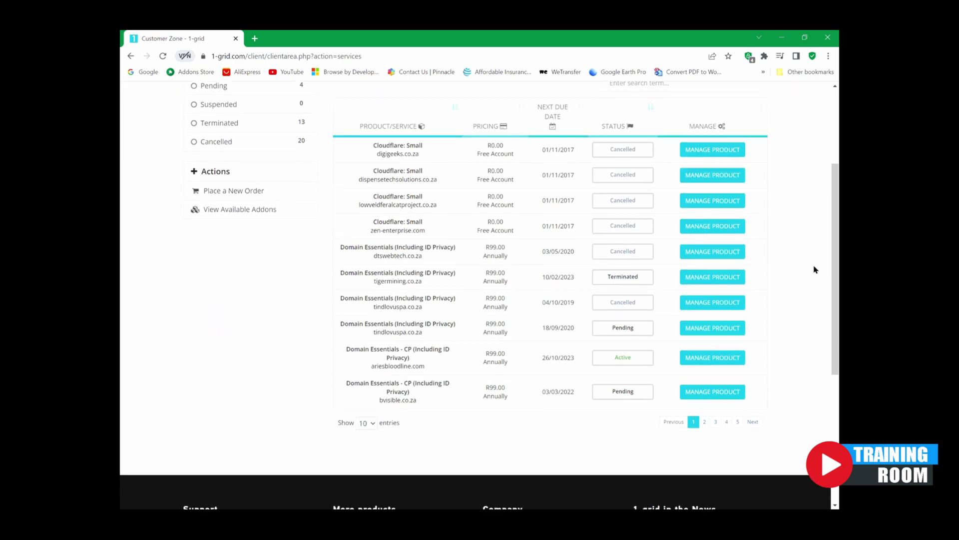
pyautogui.scroll(2, 814, 269)
pyautogui.click(726, 422)
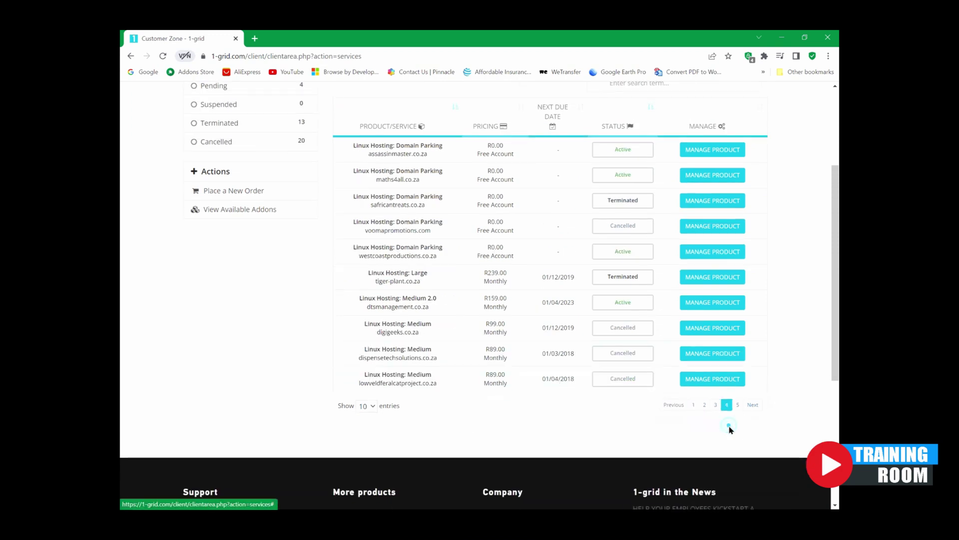
pyautogui.click(682, 361)
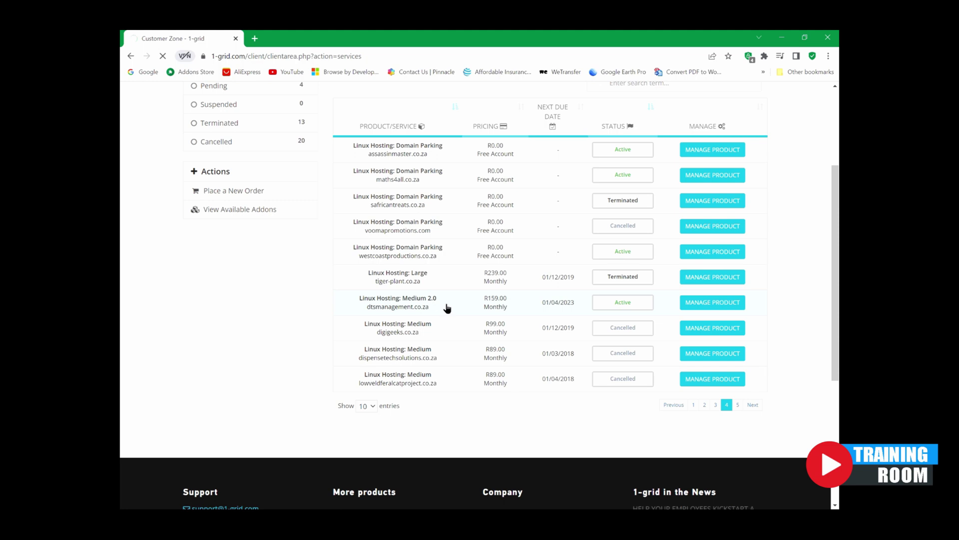
pyautogui.scroll(-3, 342, 375)
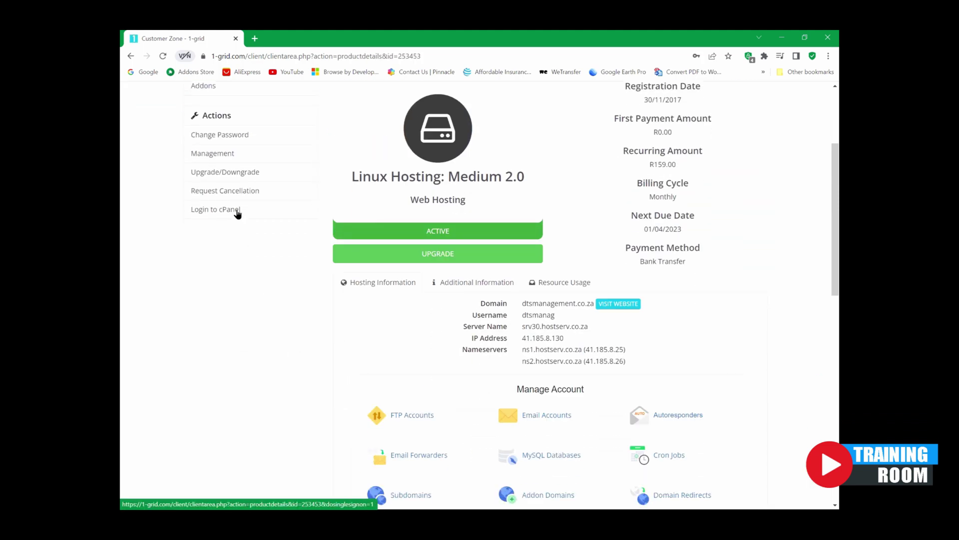
# Step: Open the control panel and start removing the cybersecurityconsultants.co.za WordPress installation
pyautogui.click(237, 213)
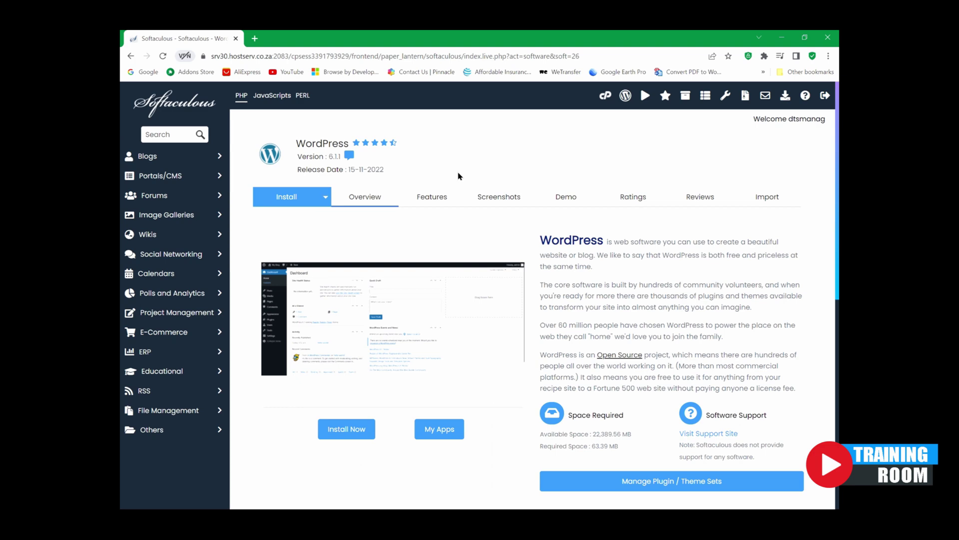
pyautogui.scroll(-3, 458, 176)
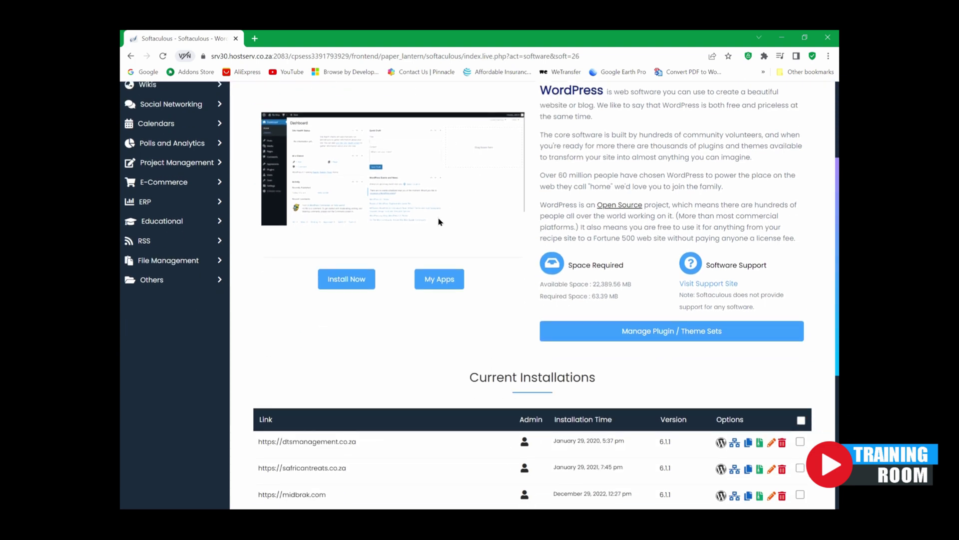
pyautogui.scroll(-3, 439, 221)
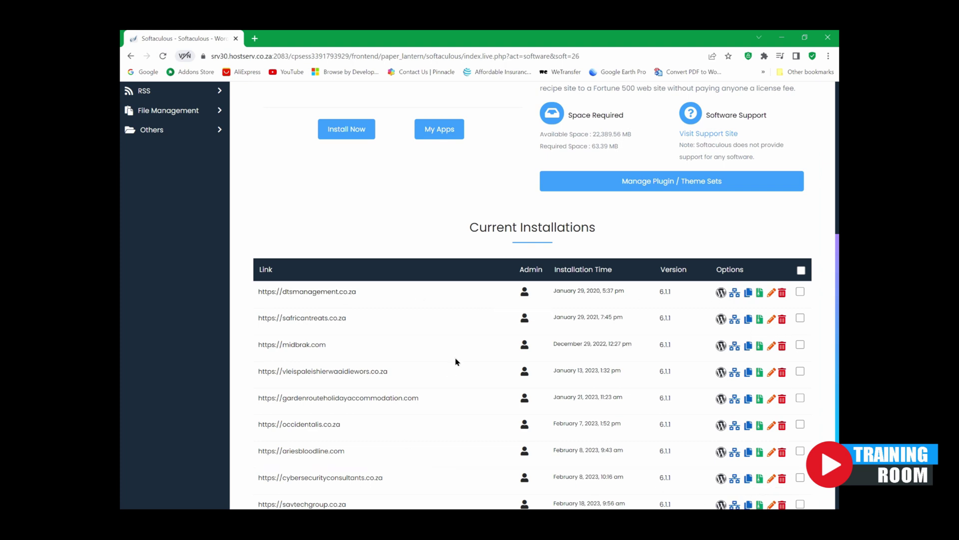
pyautogui.scroll(5, 516, 244)
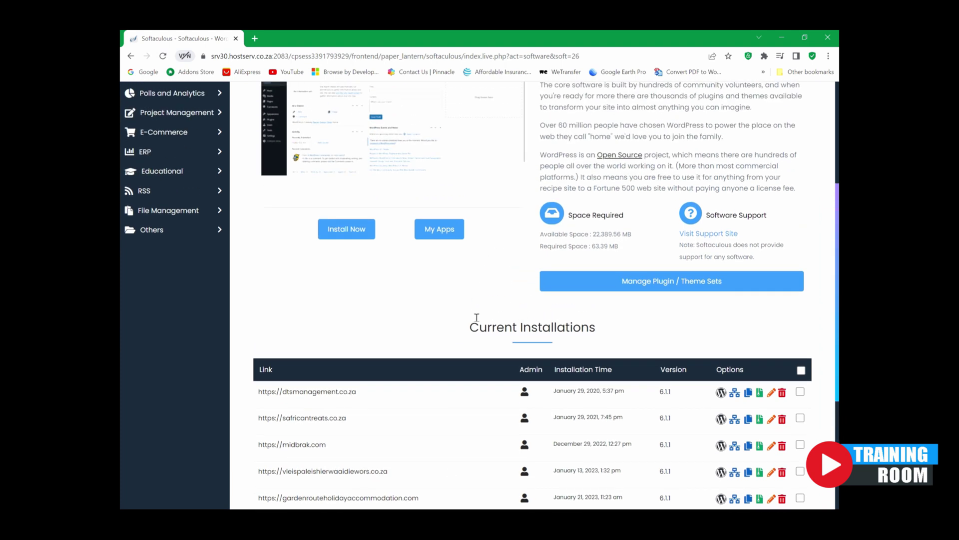
pyautogui.scroll(1, 486, 320)
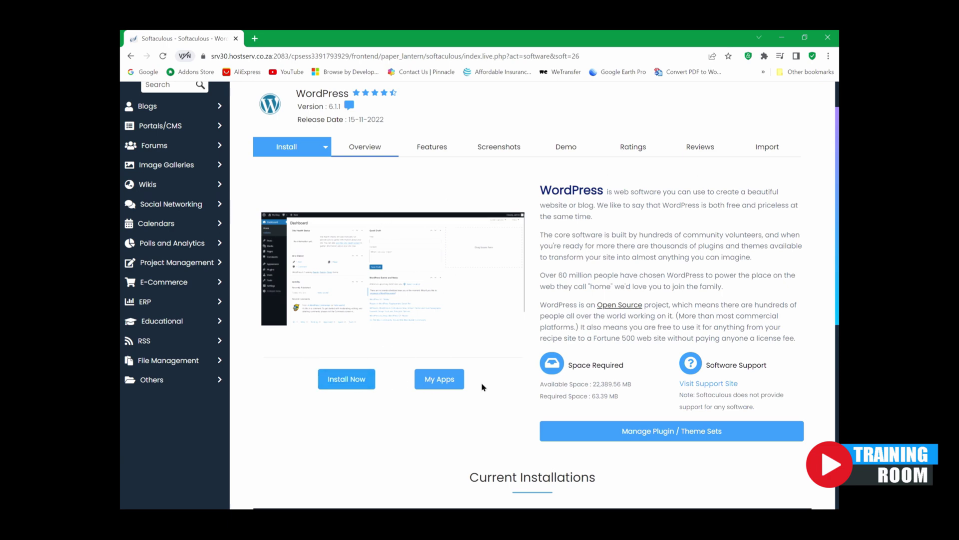
pyautogui.scroll(-6, 488, 385)
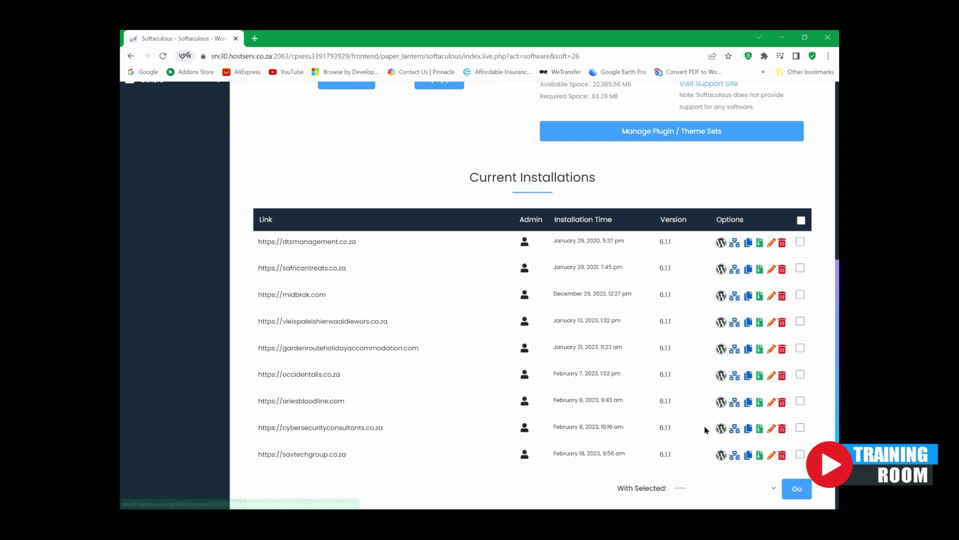
pyautogui.click(782, 429)
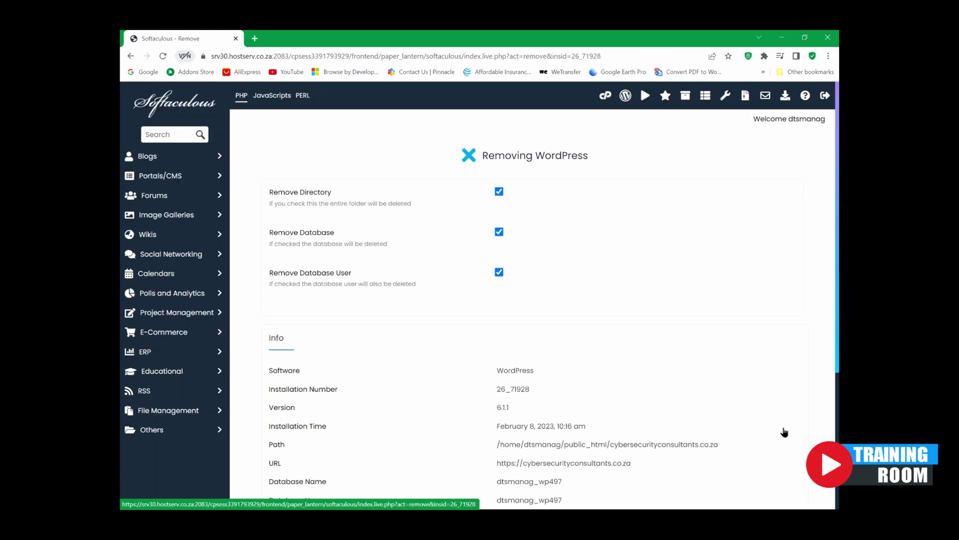
# Step: Remove the old installation with its files and database, then start a new WordPress install
pyautogui.scroll(-5, 510, 306)
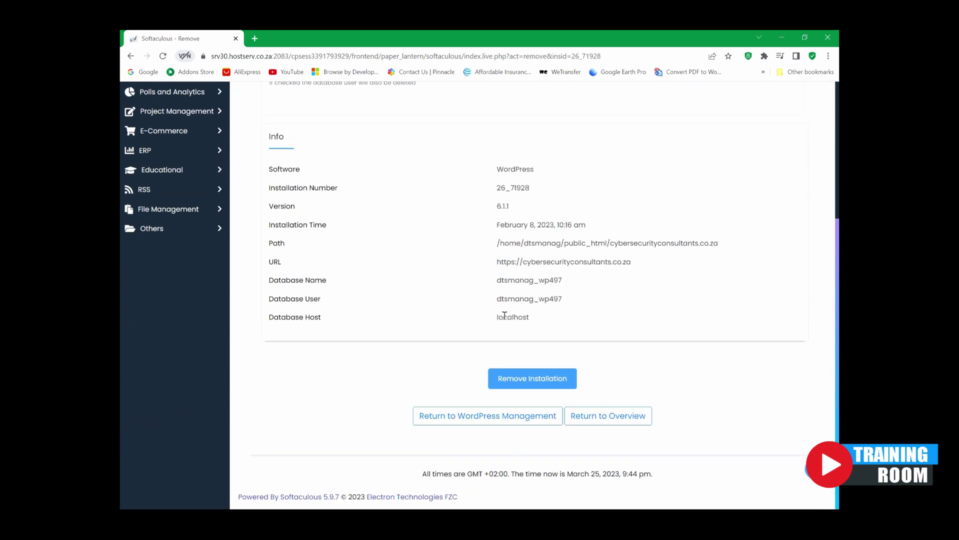
pyautogui.click(503, 380)
pyautogui.click(529, 123)
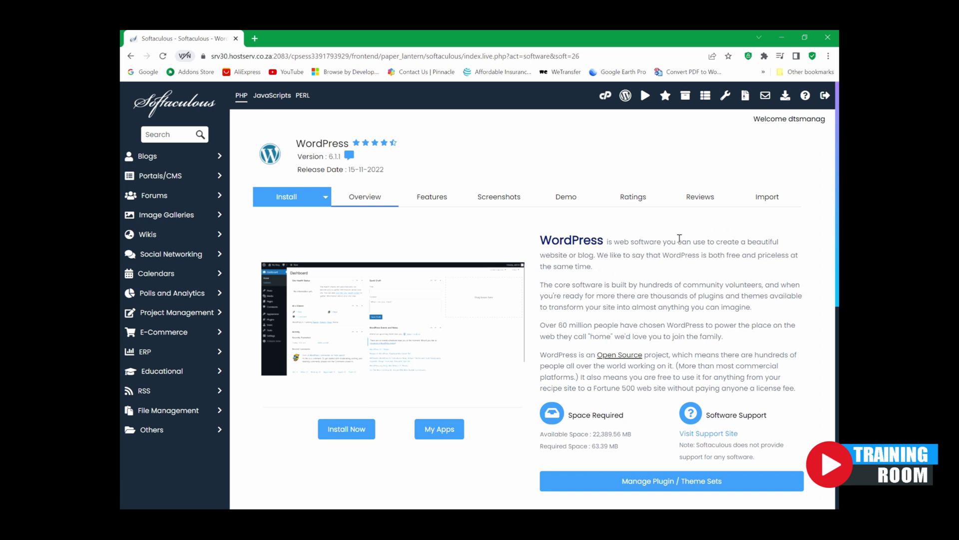
pyautogui.scroll(-3, 661, 234)
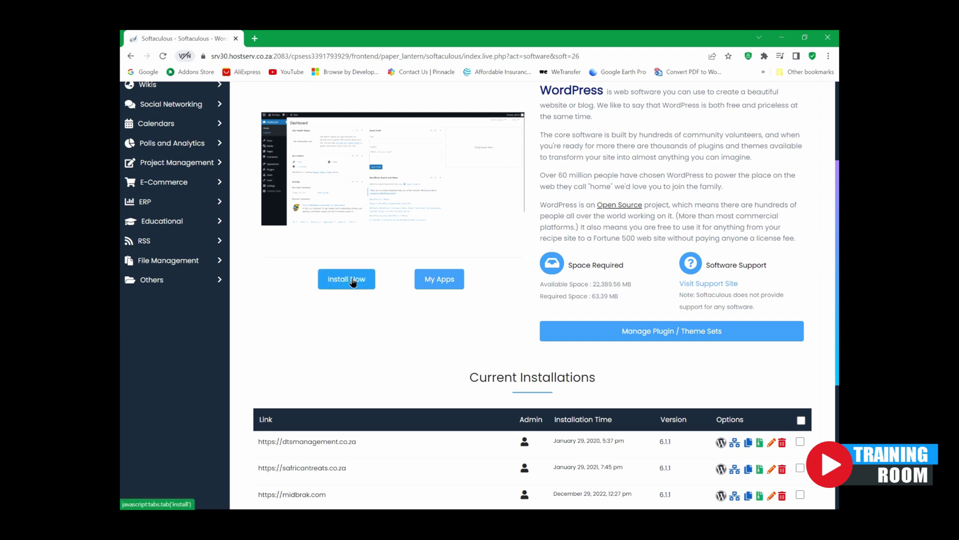
pyautogui.click(330, 283)
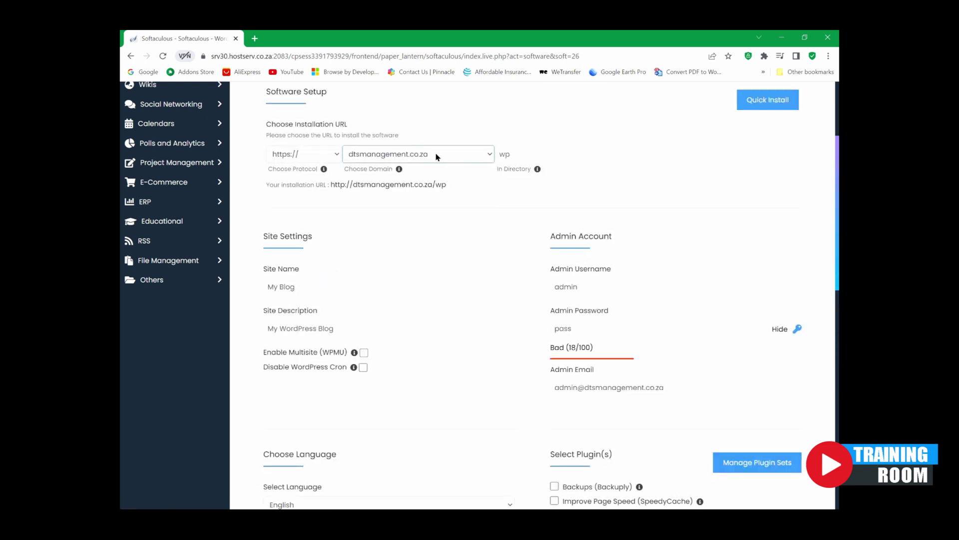
# Step: Select cybersecurityconsultants.co.za as the WordPress install domain
pyautogui.click(489, 158)
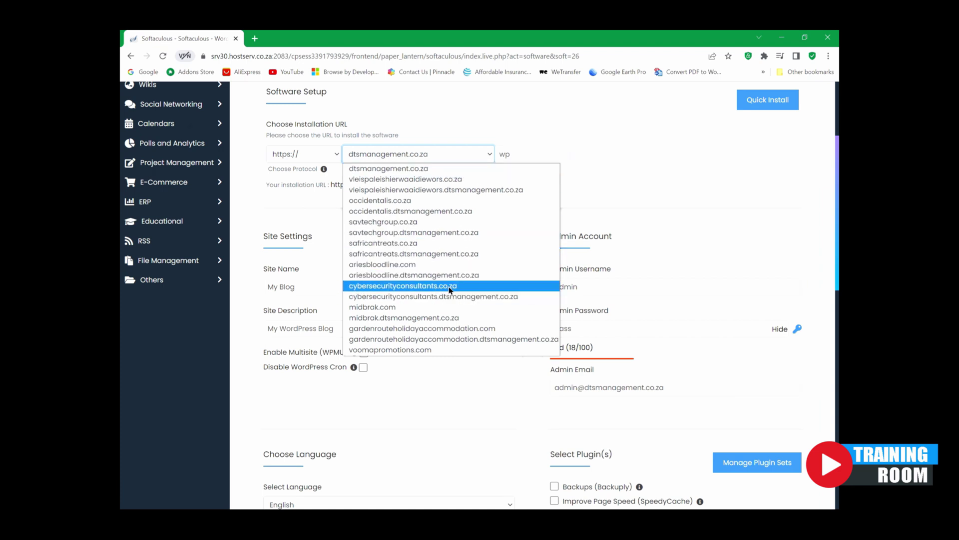
pyautogui.click(414, 287)
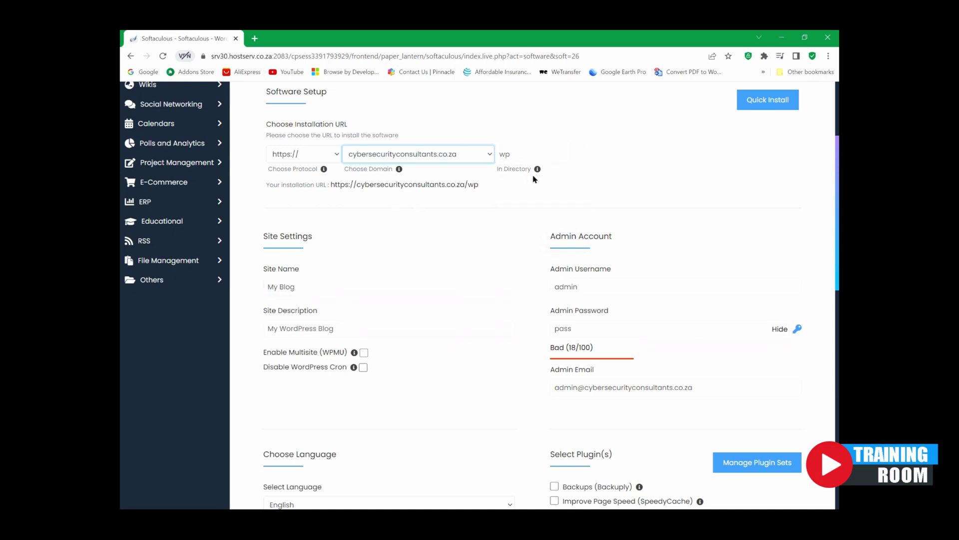
pyautogui.moveTo(537, 170)
# Step: Clear the wp install directory and set the site name to Cyber Security Consultants
pyautogui.click(524, 151)
pyautogui.doubleClick(525, 152)
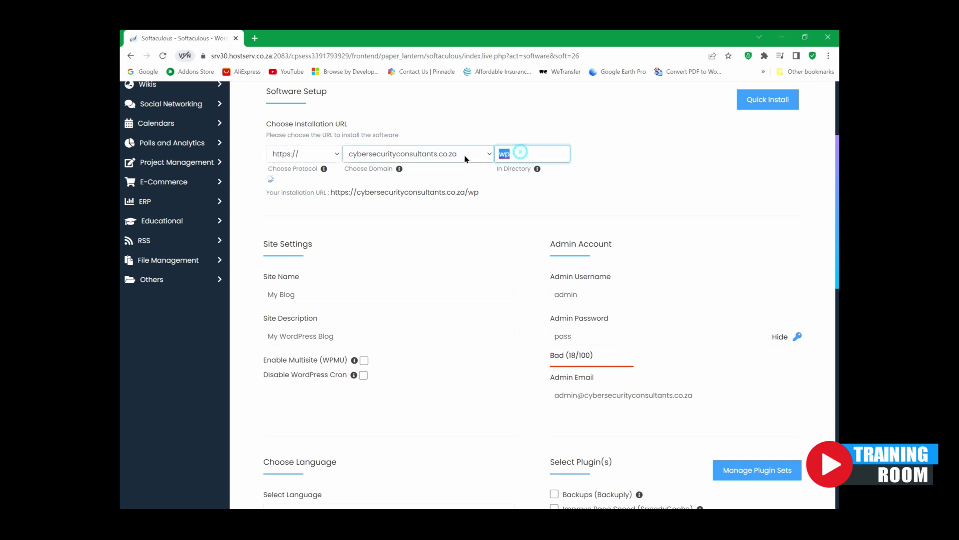
pyautogui.press('BackSpace')
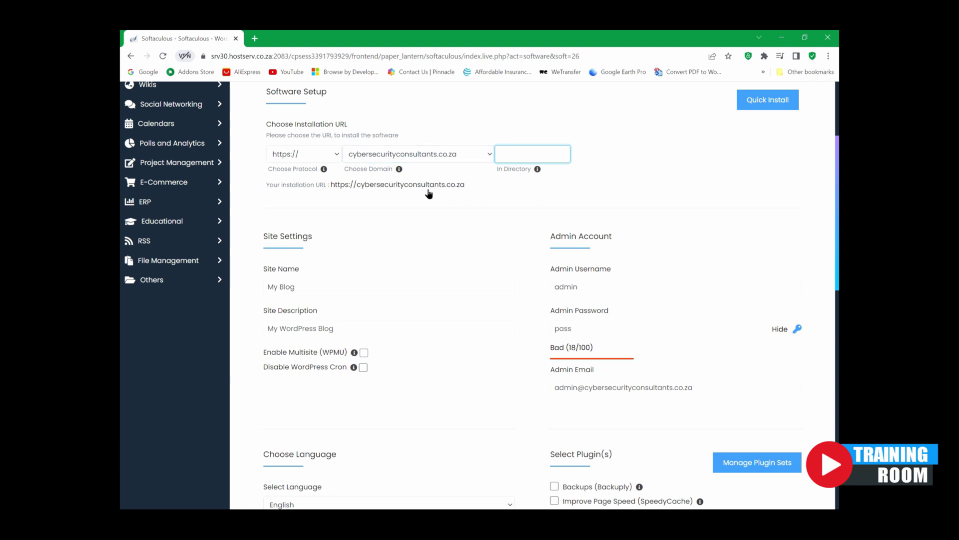
pyautogui.click(305, 287)
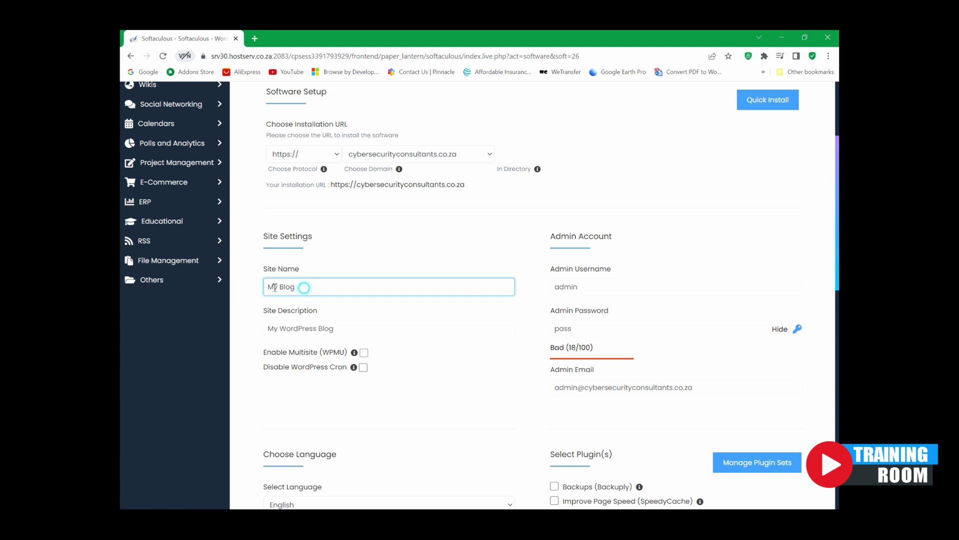
pyautogui.moveTo(274, 287); pyautogui.dragTo(223, 291)
pyautogui.write('Cyber Se')
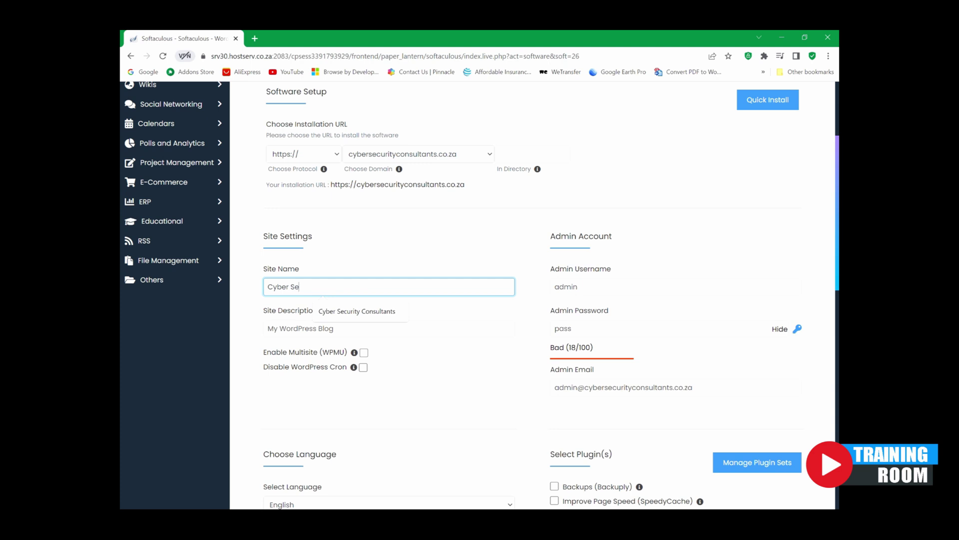
pyautogui.click(382, 312)
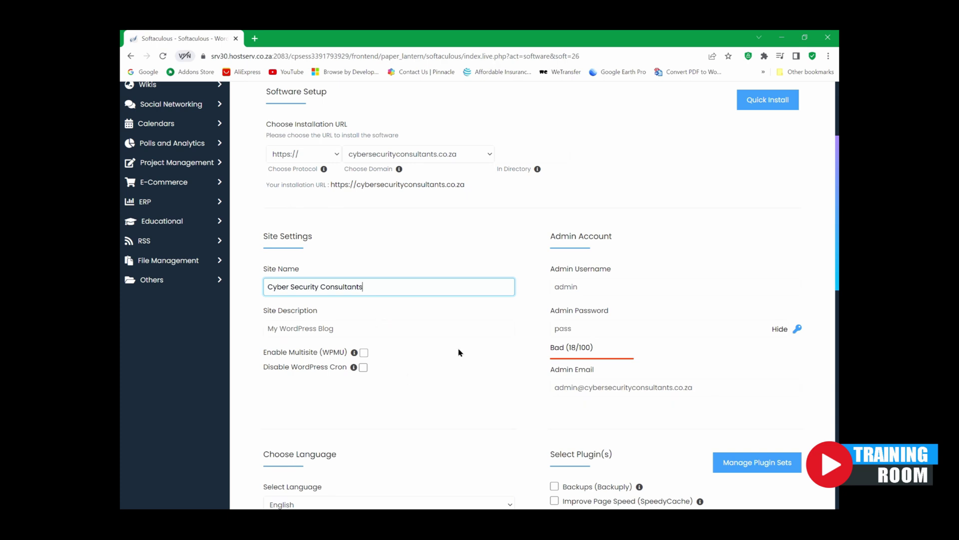
# Step: Enter the site description 'Secure your online experience'
pyautogui.scroll(-2, 390, 300)
pyautogui.click(320, 225)
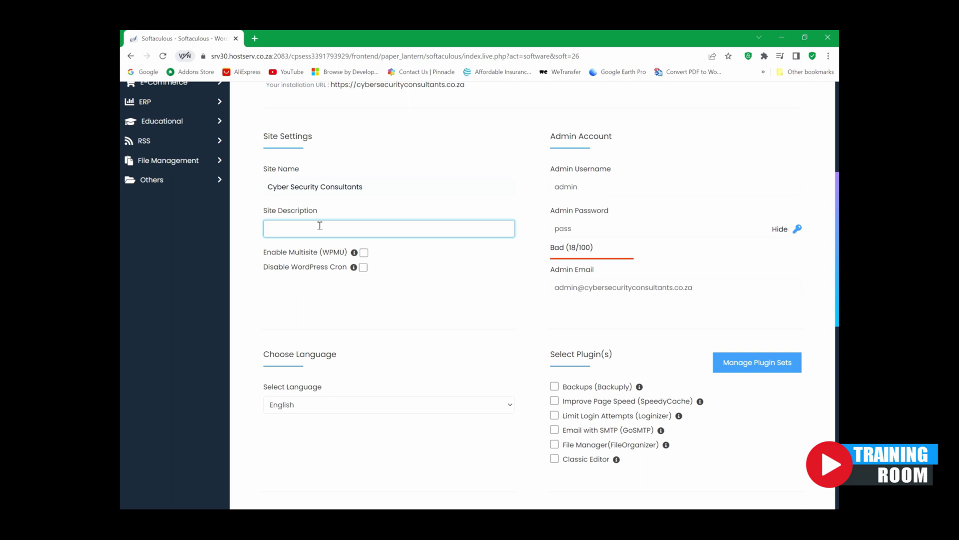
pyautogui.write('Secure your online experience')
pyautogui.scroll(-4, 439, 312)
pyautogui.scroll(5, 458, 315)
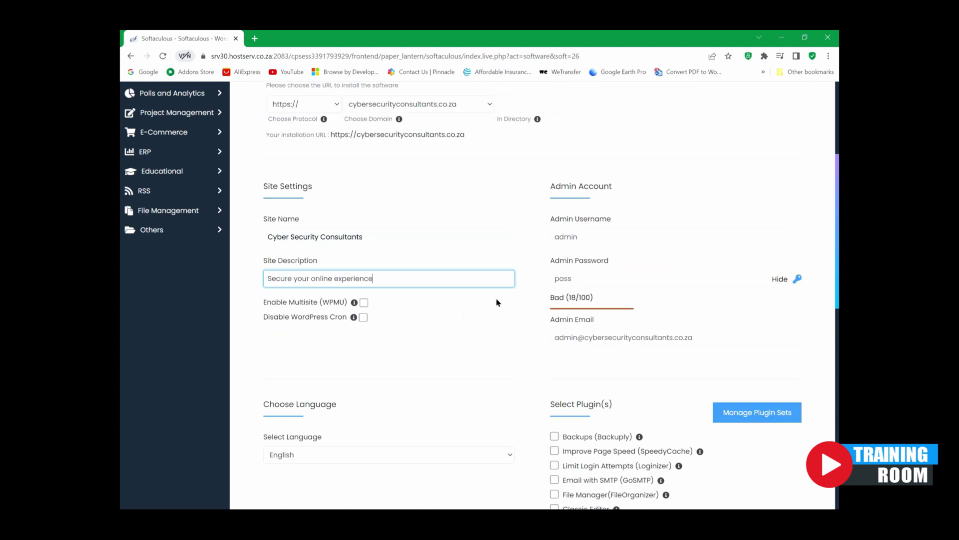
pyautogui.click(590, 237)
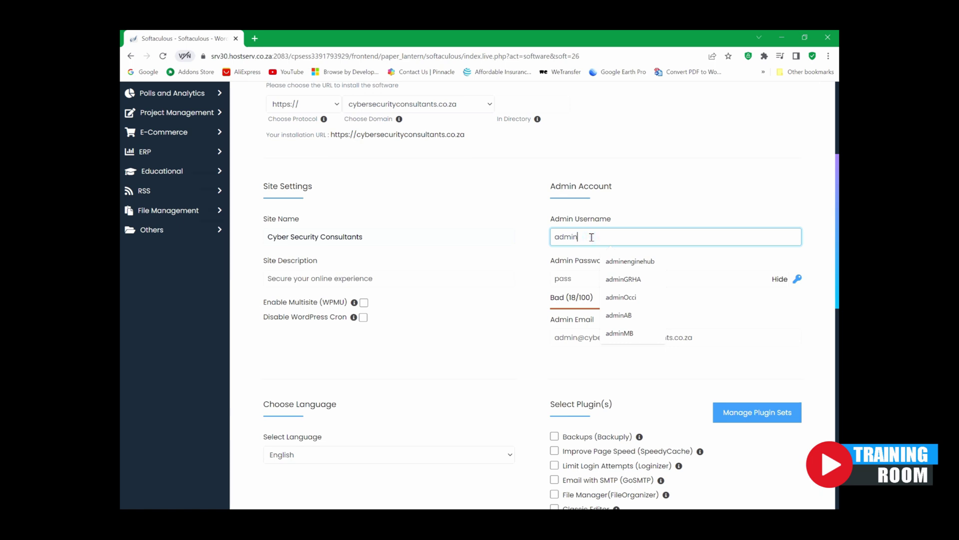
# Step: Change the admin username to adminCS and enter a new strong password rated 85/100
pyautogui.write('CS')
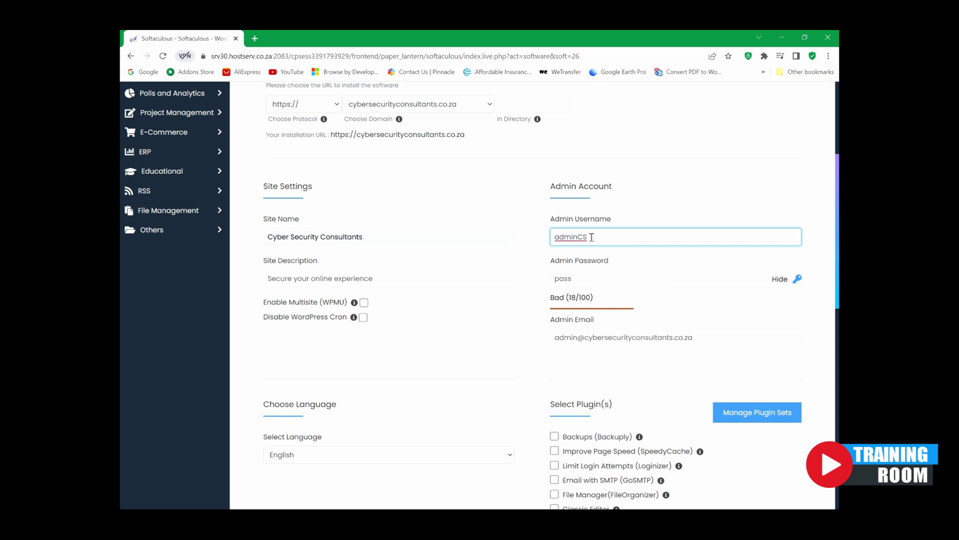
pyautogui.click(579, 279)
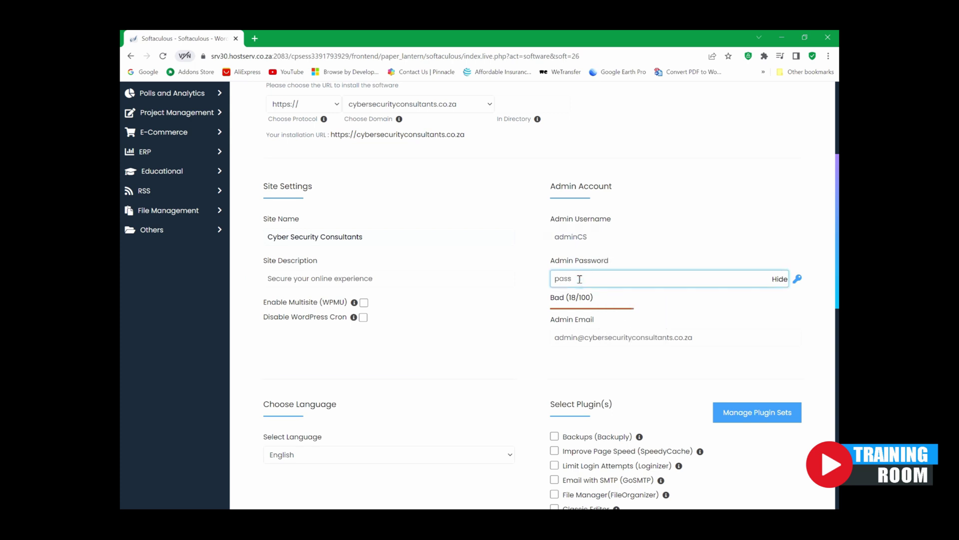
pyautogui.press('BackSpace')
pyautogui.press('BackSpace')
pyautogui.press('BackSpace')
pyautogui.press('BackSpace')
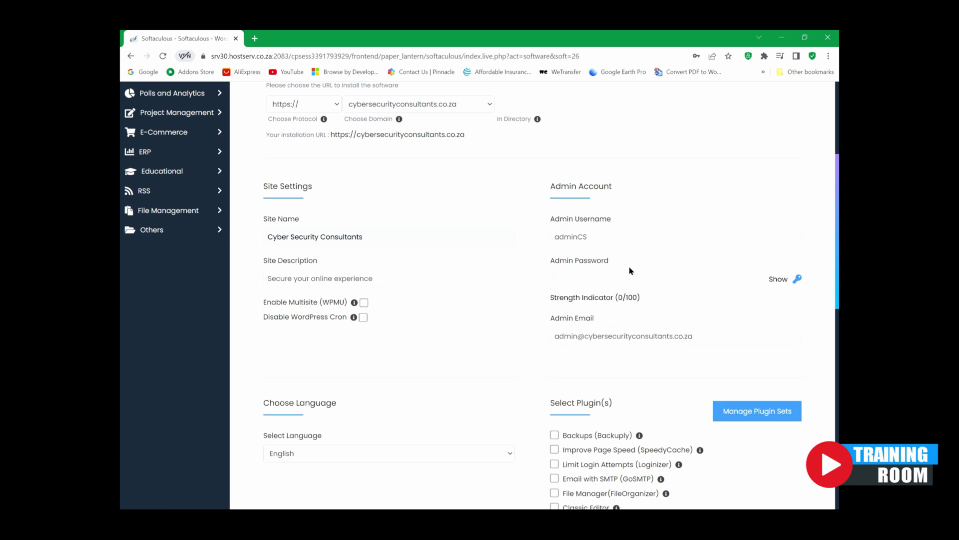
pyautogui.click(614, 278)
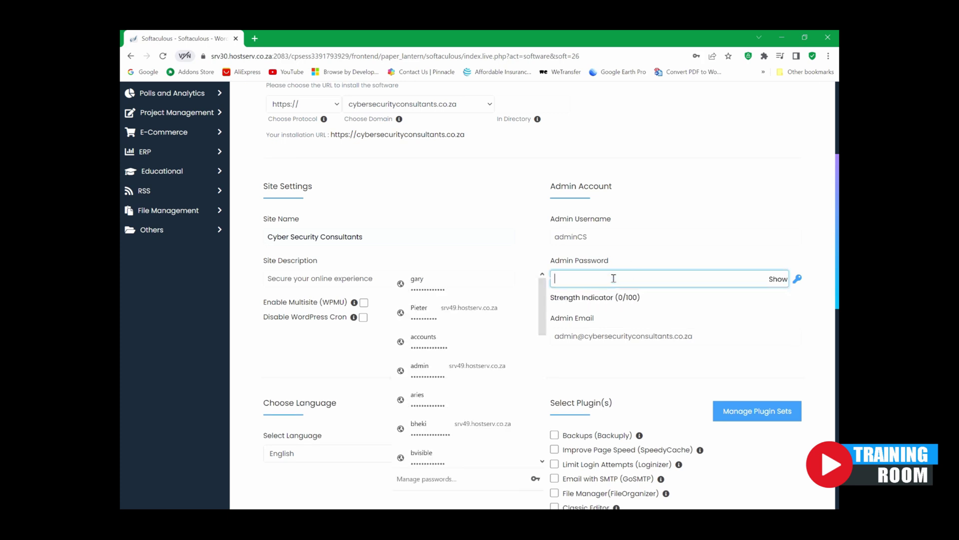
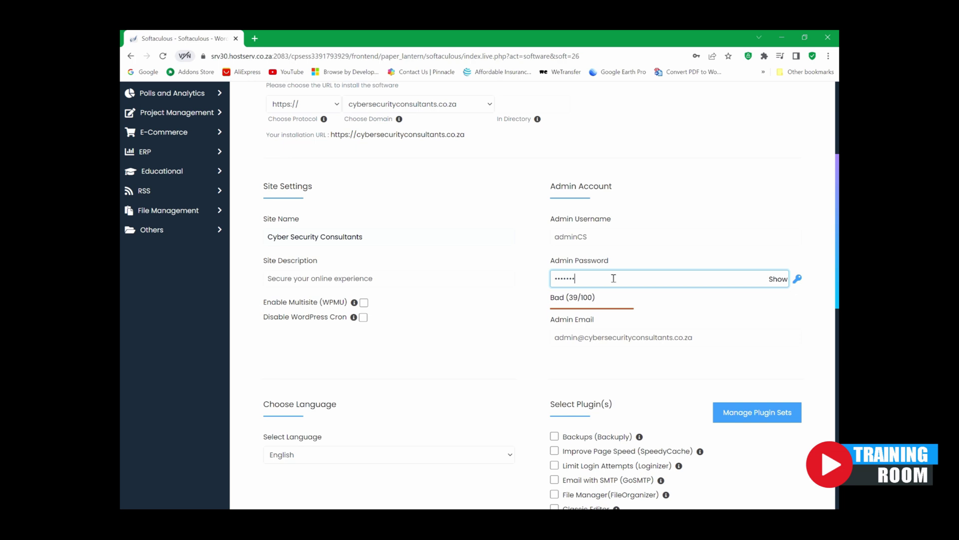
pyautogui.press('BackSpace')
pyautogui.press('BackSpace')
pyautogui.press('BackSpace')
pyautogui.press('BackSpace')
pyautogui.press('BackSpace')
pyautogui.press('BackSpace')
pyautogui.press('BackSpace')
pyautogui.press('BackSpace')
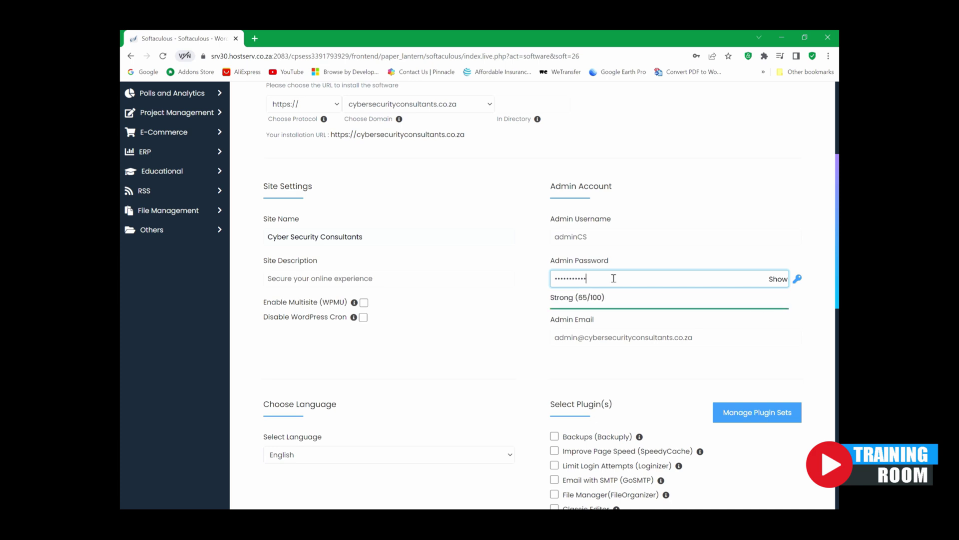
# Step: Replace the admin e-mail with the personal Gmail address from the autofill suggestion
pyautogui.click(702, 335)
pyautogui.moveTo(703, 335); pyautogui.dragTo(557, 351)
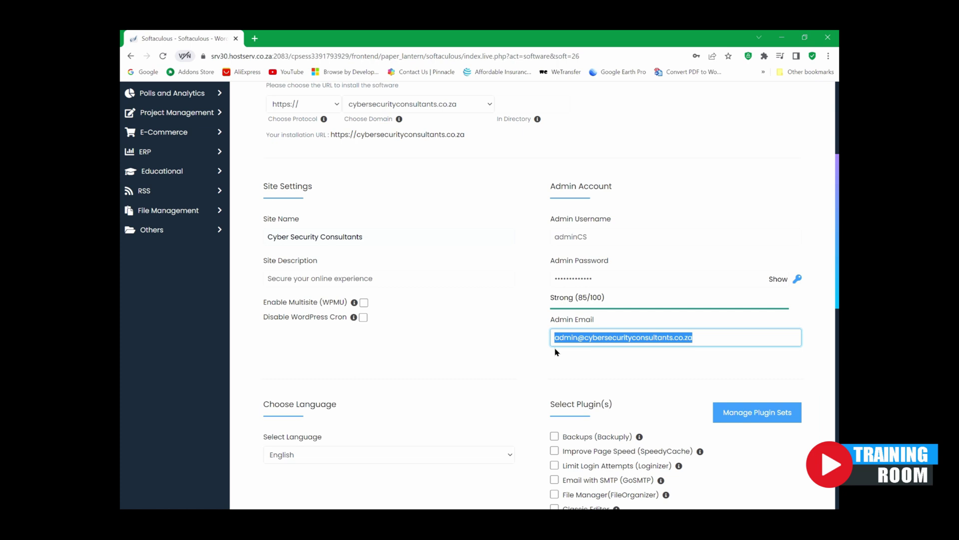
pyautogui.write('wes')
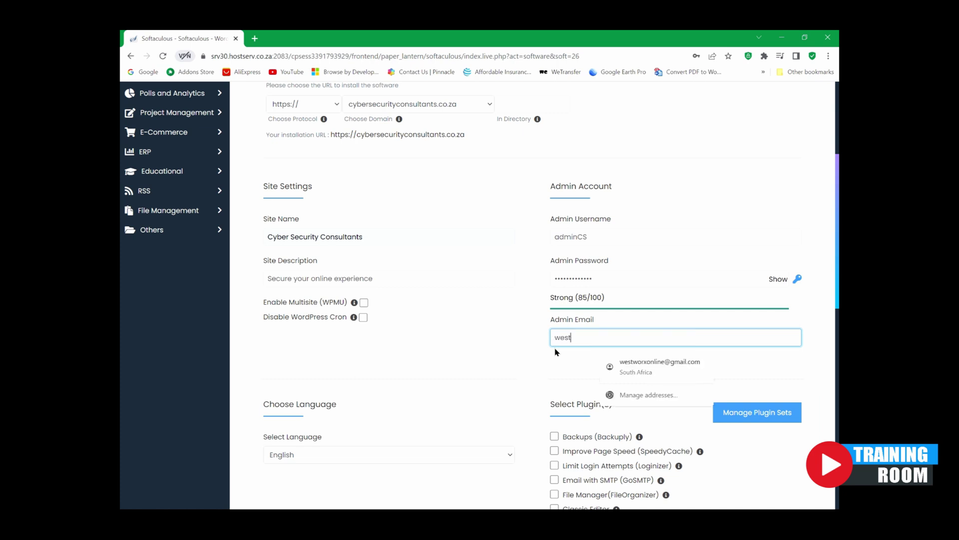
pyautogui.write('t')
pyautogui.click(620, 367)
# Step: Scroll down the install form to reach the Advanced Options section
pyautogui.scroll(-2, 634, 383)
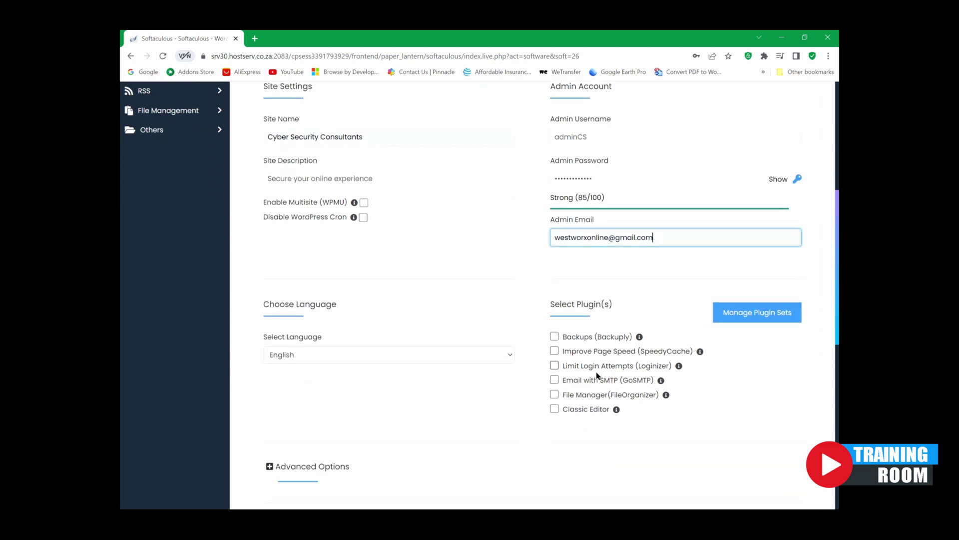
pyautogui.scroll(-1, 649, 392)
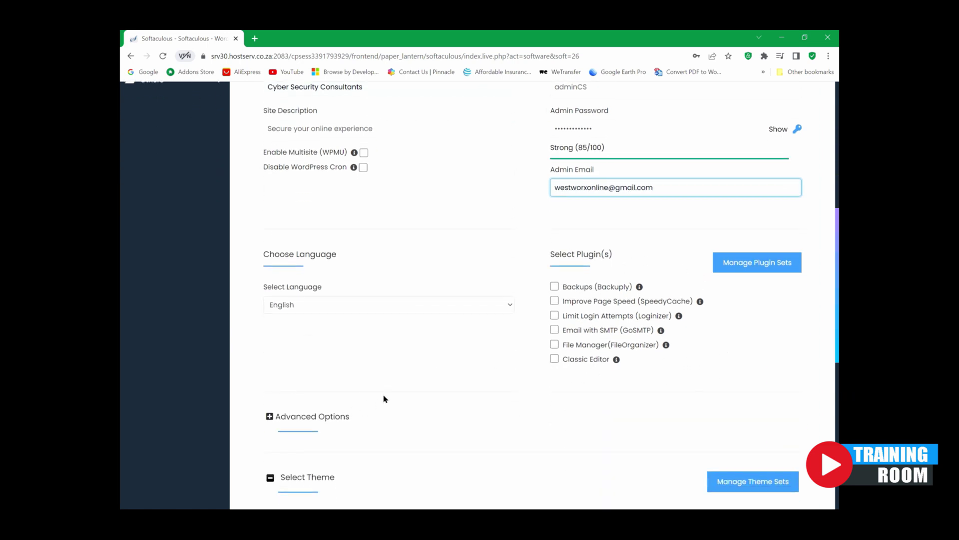
pyautogui.scroll(-2, 384, 398)
# Step: Expand Advanced Options briefly, collapse them again, and scroll down the form
pyautogui.click(270, 317)
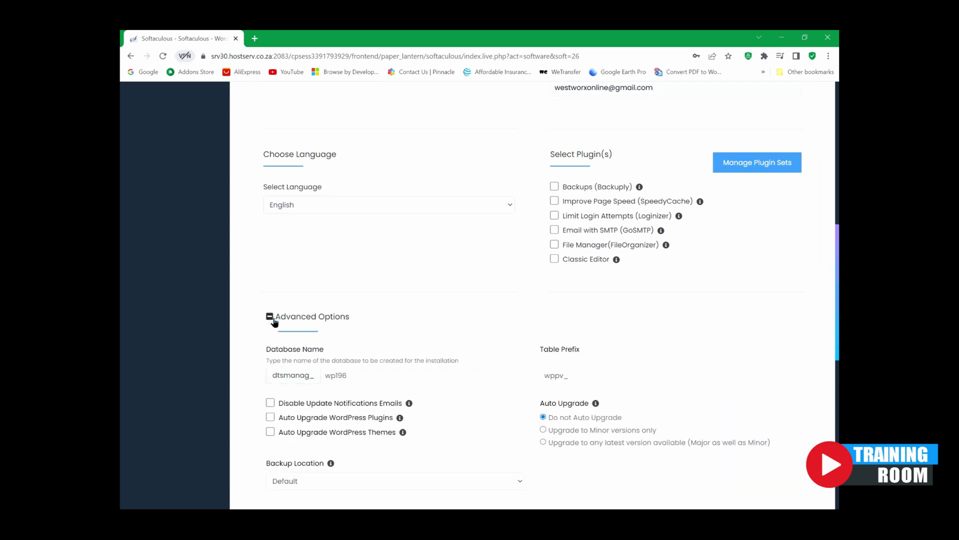
pyautogui.click(271, 317)
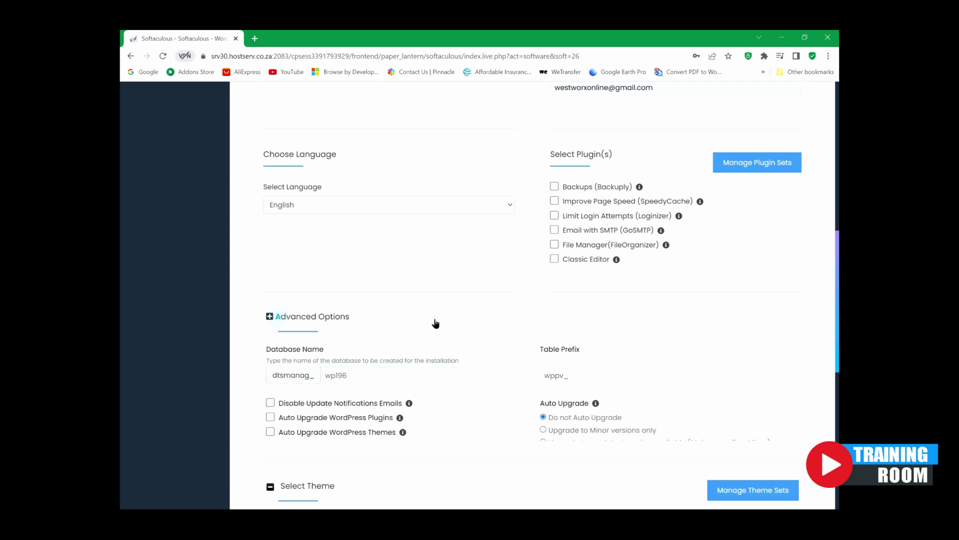
pyautogui.scroll(-2, 518, 318)
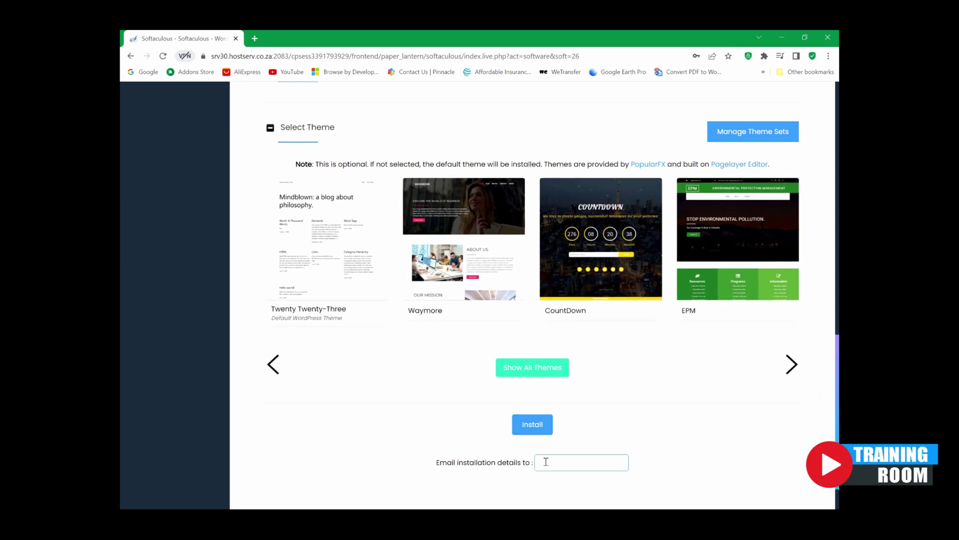
# Step: Send installation details to the saved e-mail address and submit the WordPress install
pyautogui.click(546, 462)
pyautogui.click(624, 407)
pyautogui.click(533, 424)
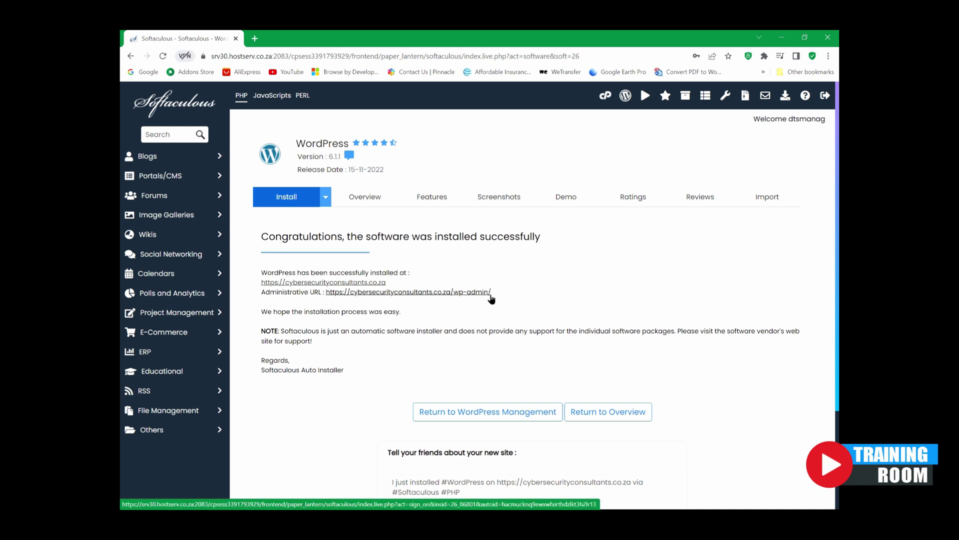
# Step: Review the Congratulations page listing the cybersecurityconsultants.co.za site and wp-admin URLs
pyautogui.scroll(-3, 499, 310)
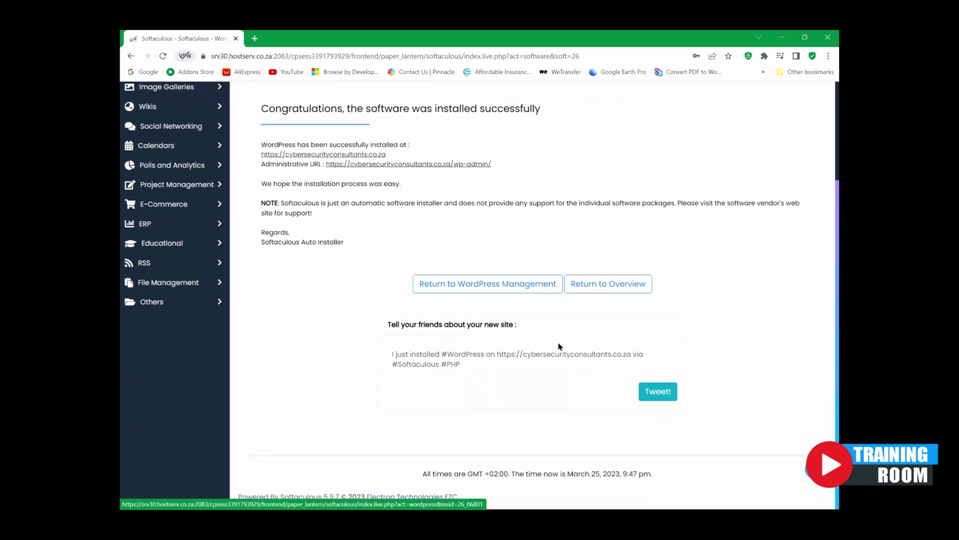
pyautogui.scroll(3, 517, 351)
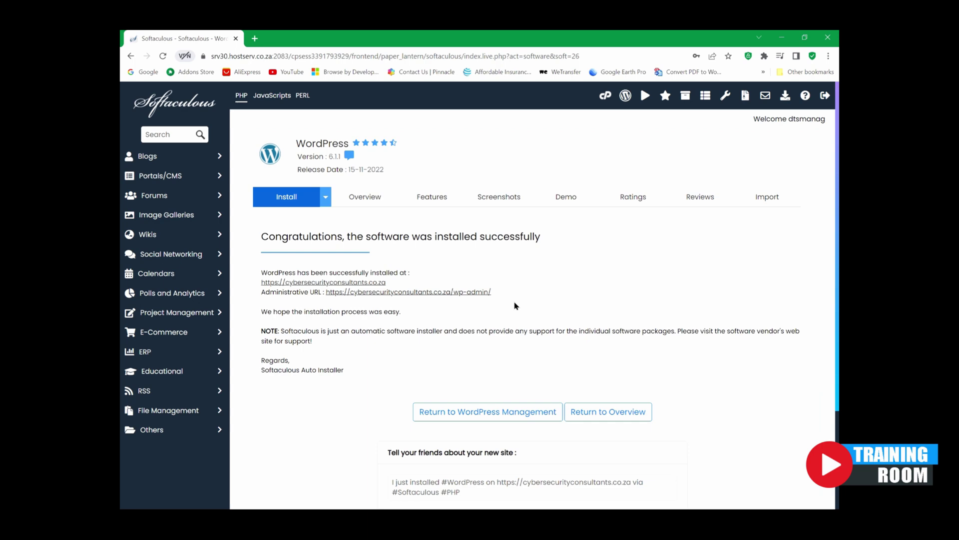
pyautogui.scroll(-3, 516, 306)
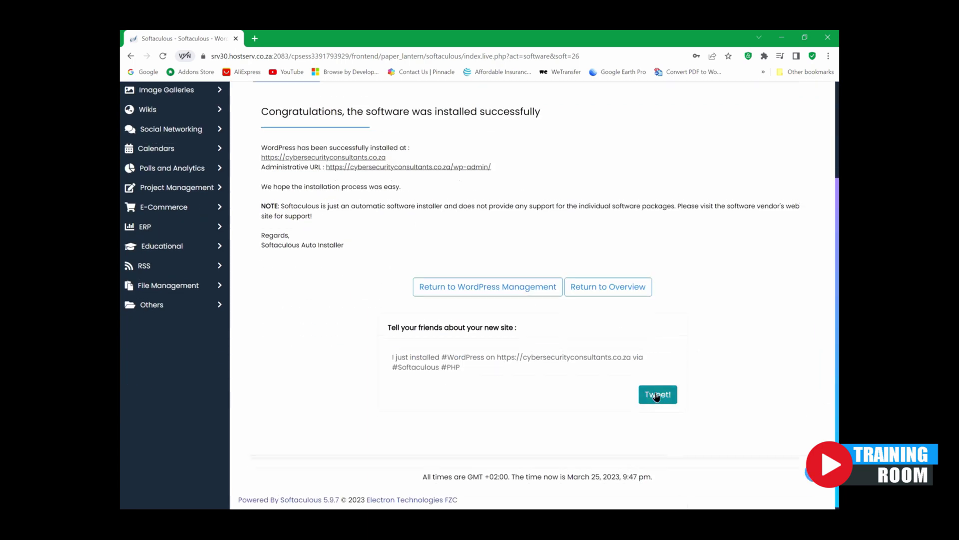
pyautogui.scroll(3, 470, 222)
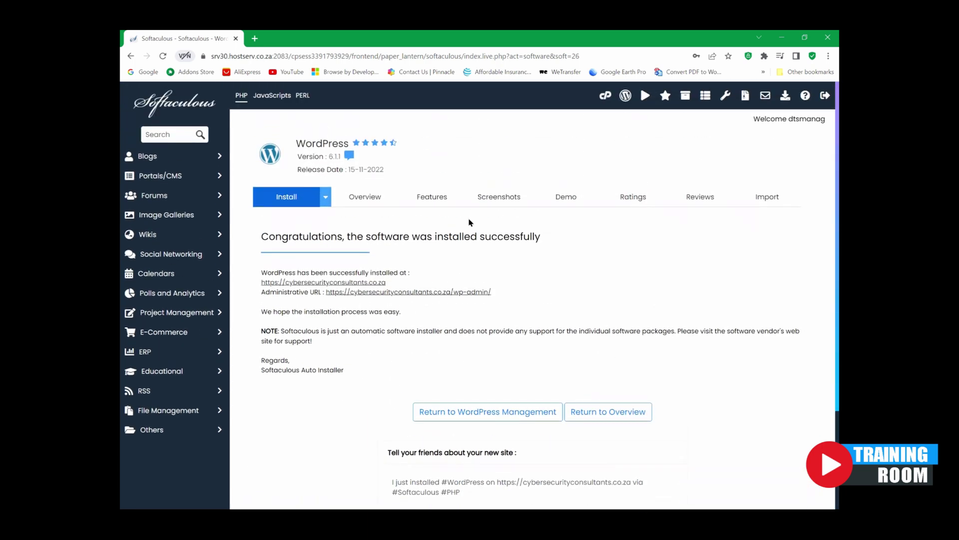
# Step: Return to cPanel and open Softaculous's WordPress page to view Current Installations
pyautogui.click(605, 97)
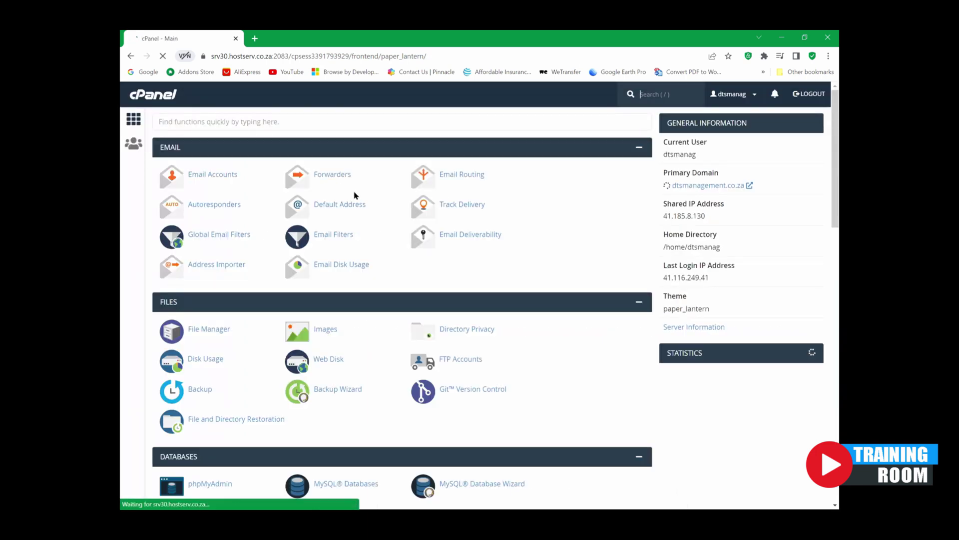
pyautogui.scroll(-5, 284, 215)
pyautogui.scroll(-10, 286, 274)
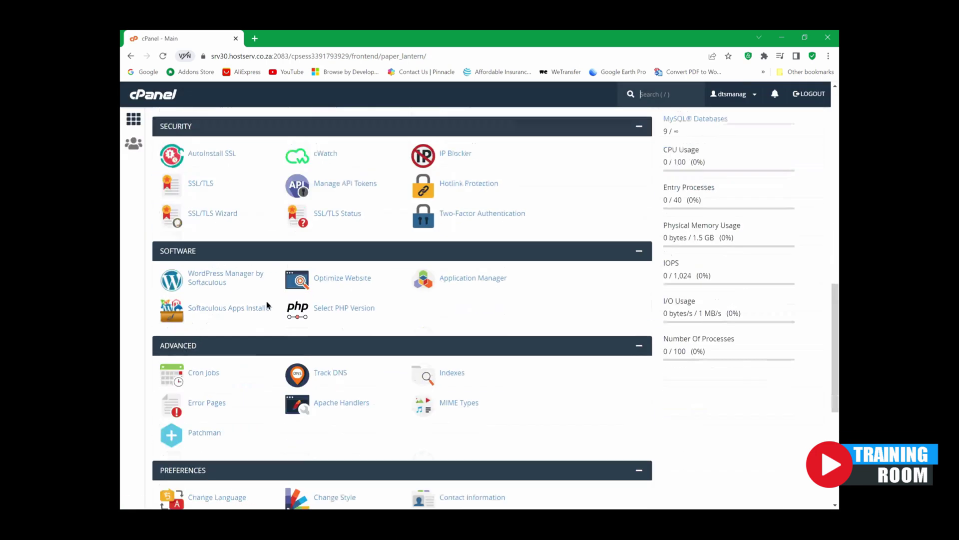
pyautogui.scroll(-2, 264, 309)
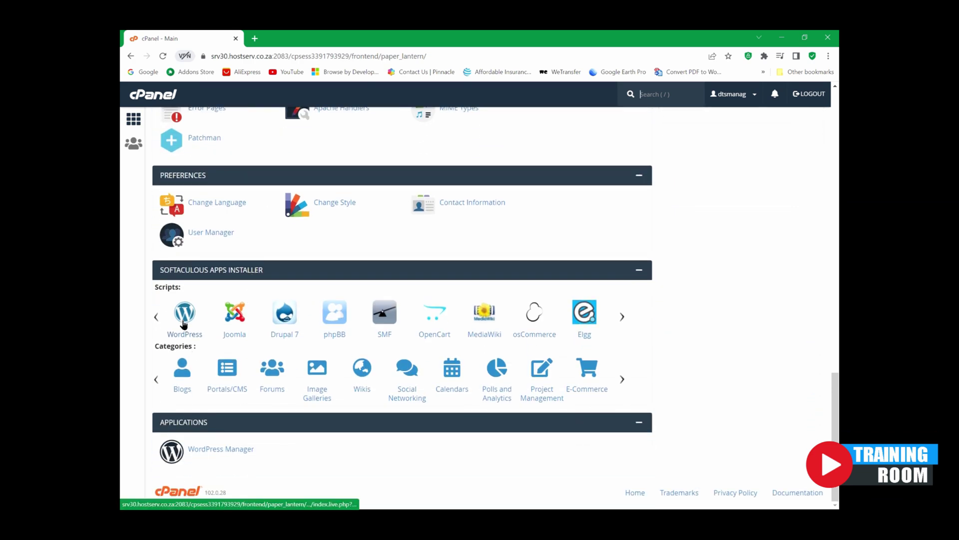
pyautogui.click(183, 322)
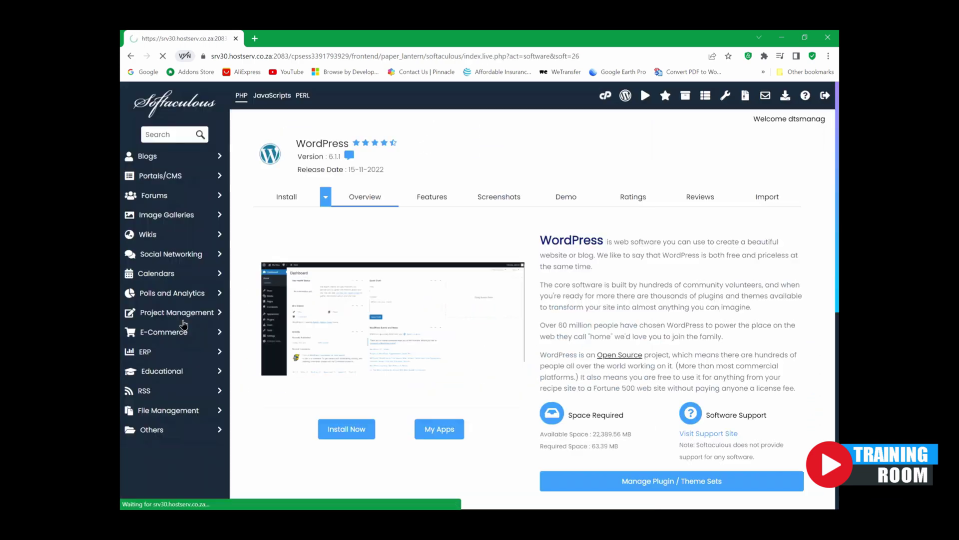
pyautogui.scroll(-8, 602, 315)
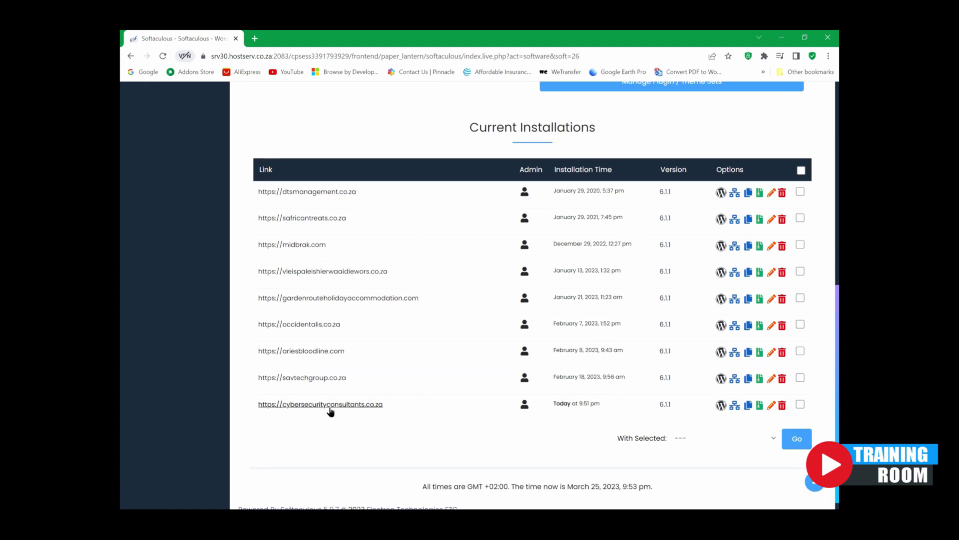
# Step: Log in as admin to cybersecurityconsultants.co.za, opening its WordPress 6.1.1 Dashboard in a new tab
pyautogui.click(524, 405)
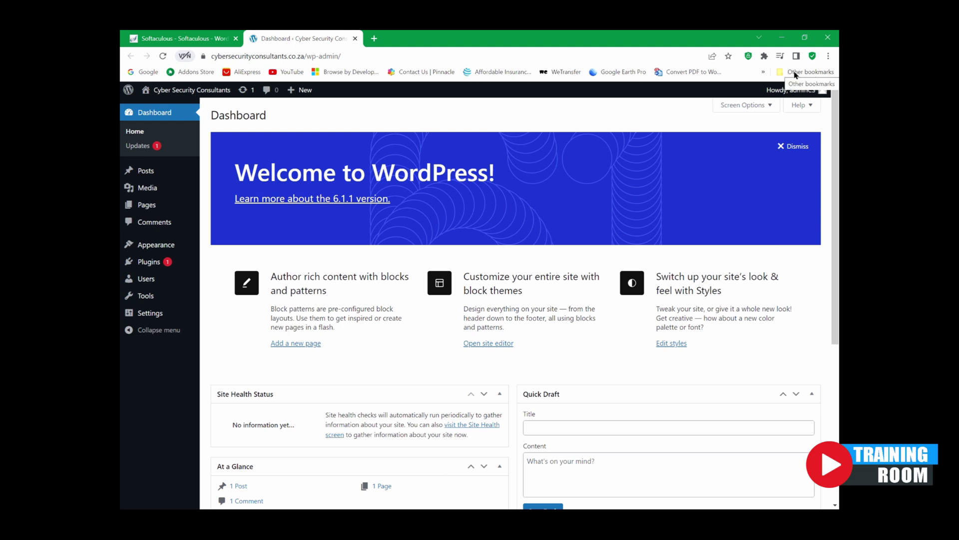
pyautogui.click(193, 36)
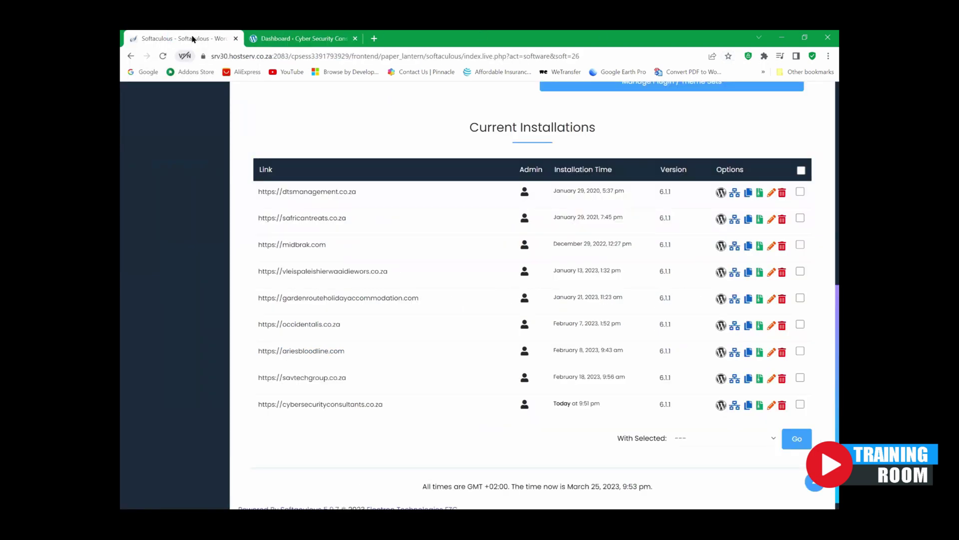
pyautogui.click(304, 36)
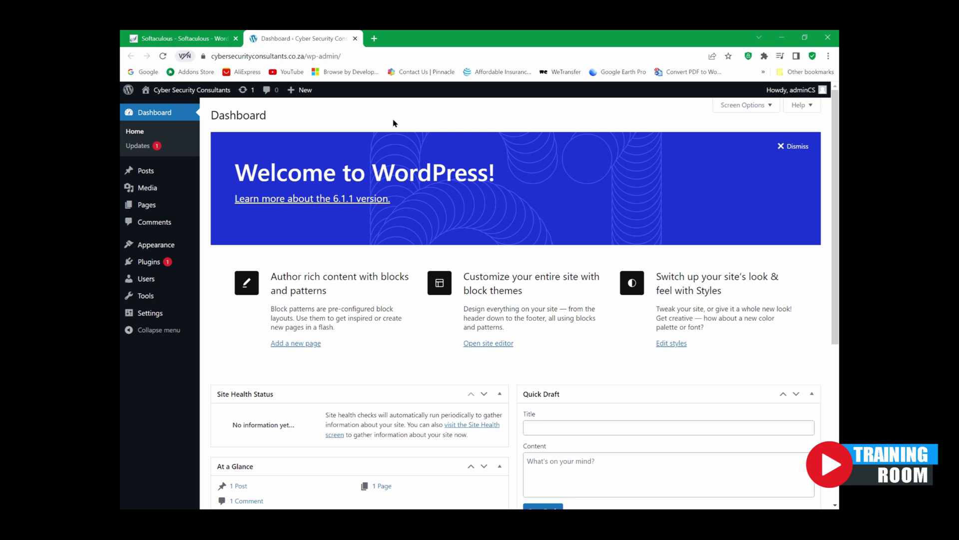
pyautogui.moveTo(172, 94)
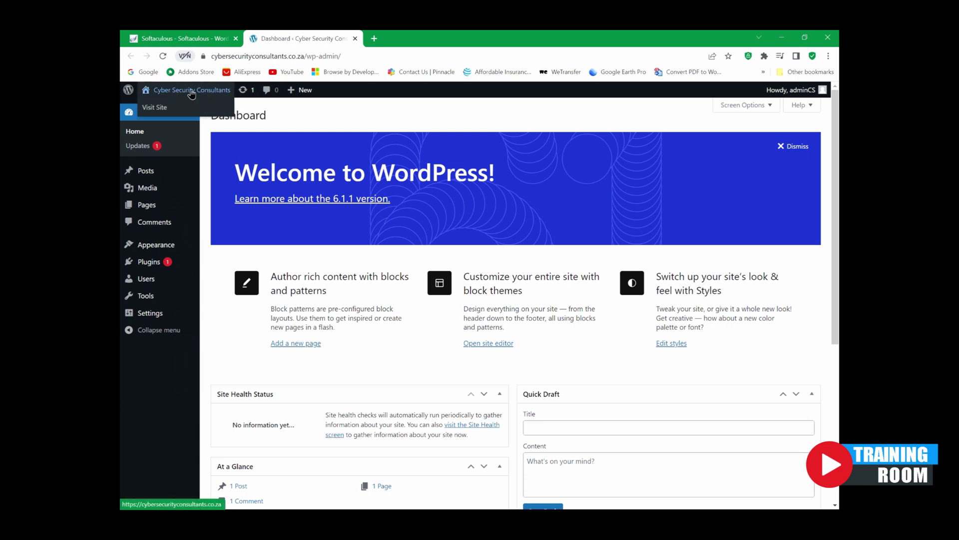
# Step: Open the live Cyber Security Consultants site from Visit Site in a new tab
pyautogui.rightClick(154, 108)
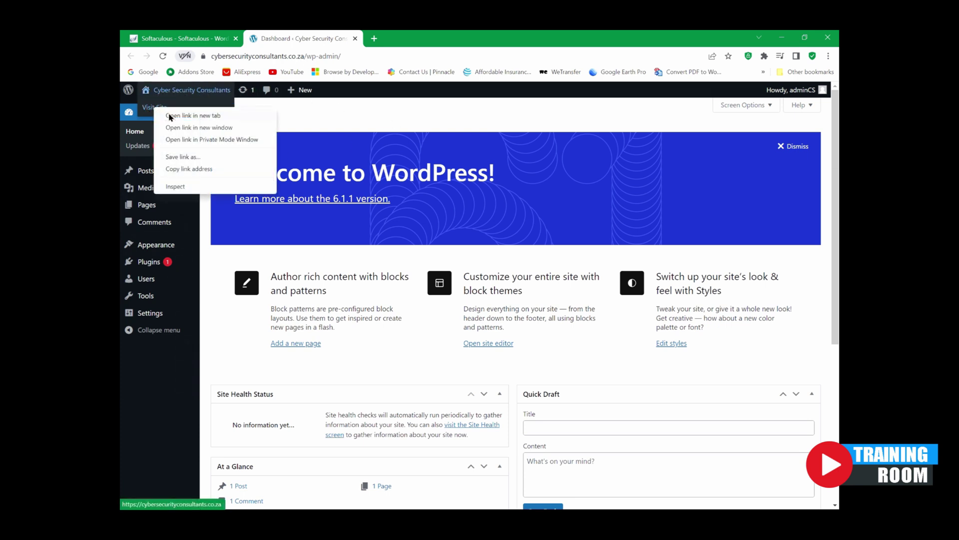
pyautogui.click(181, 115)
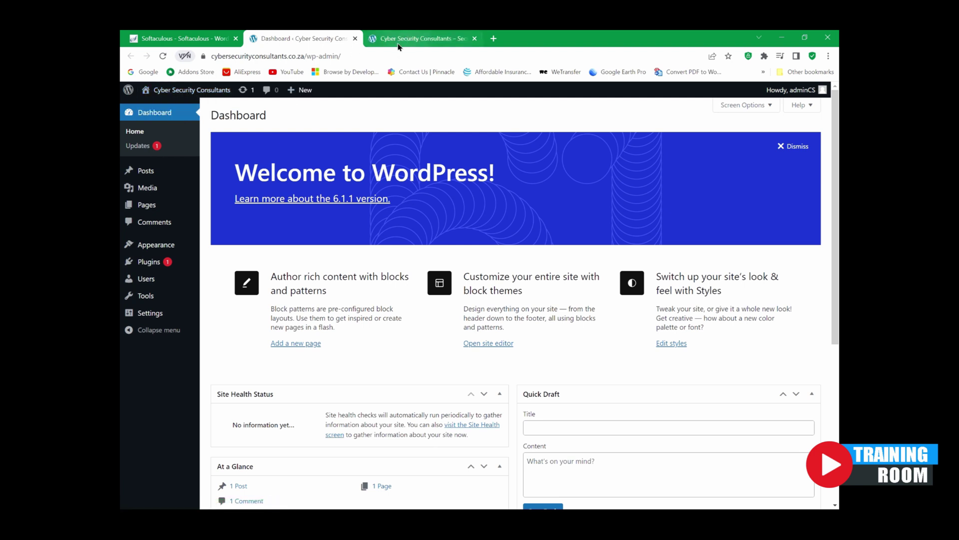
pyautogui.moveTo(172, 94)
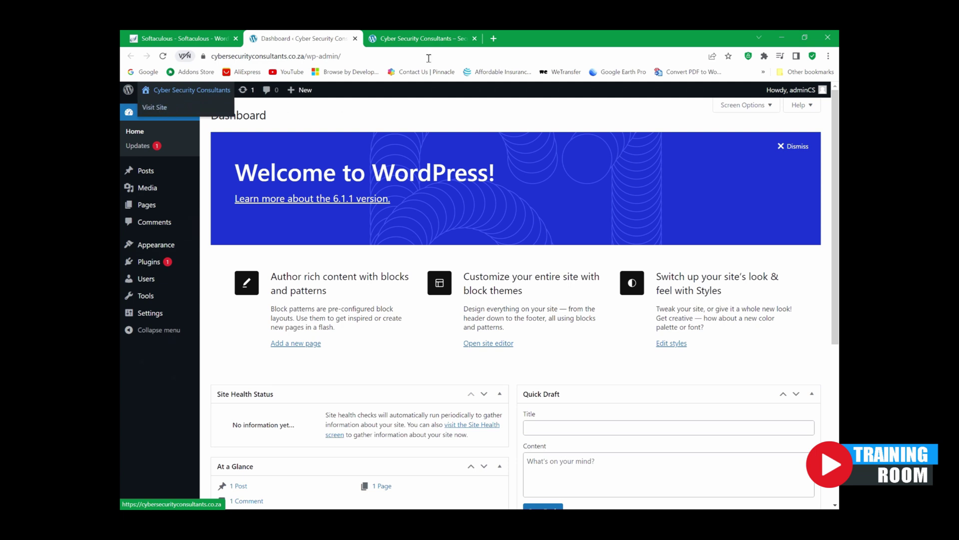
# Step: View the live front page with the default 'Mindblown' theme and Hello world! post
pyautogui.click(419, 43)
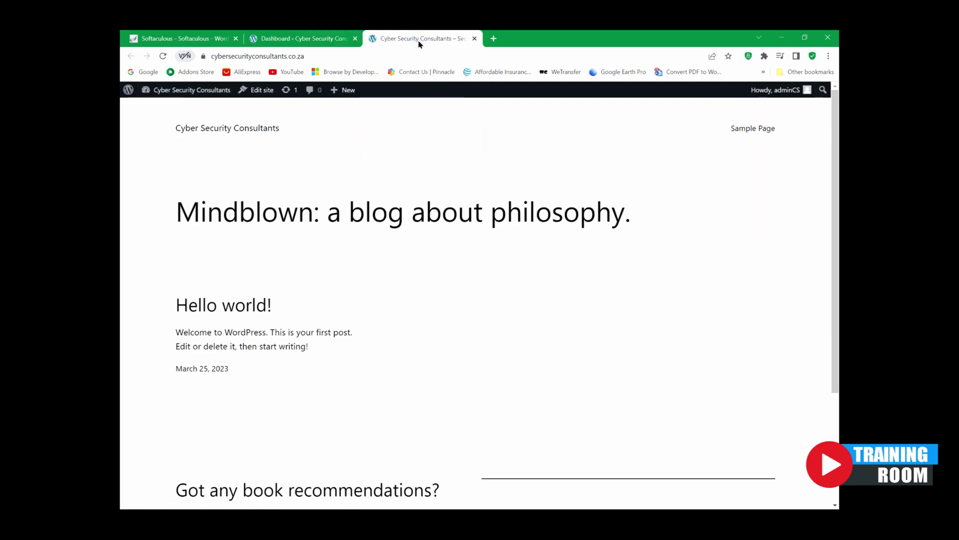
pyautogui.scroll(-3, 339, 255)
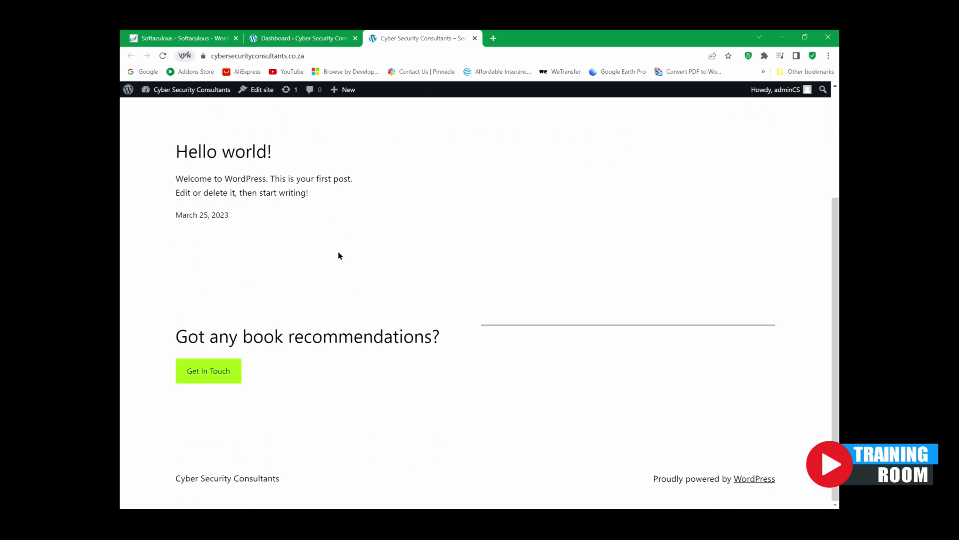
pyautogui.scroll(3, 335, 323)
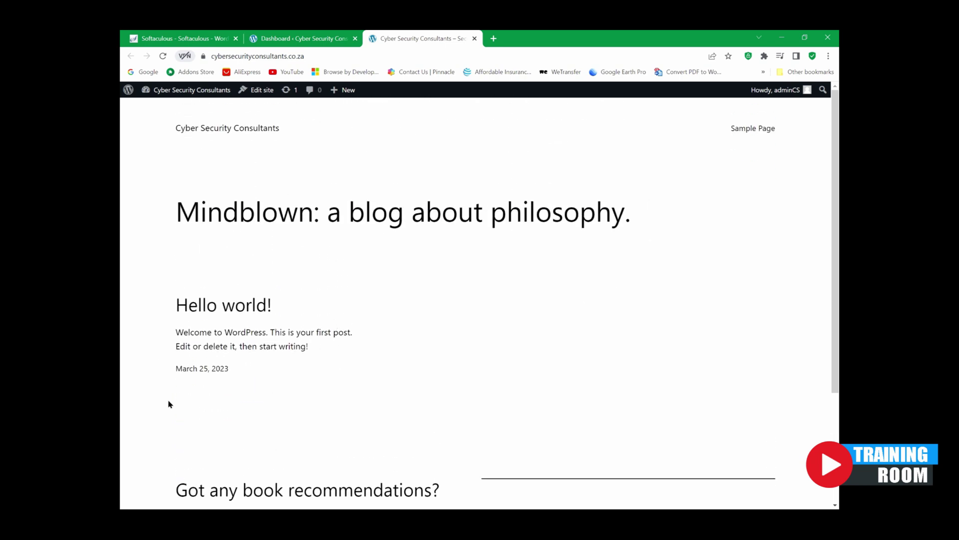